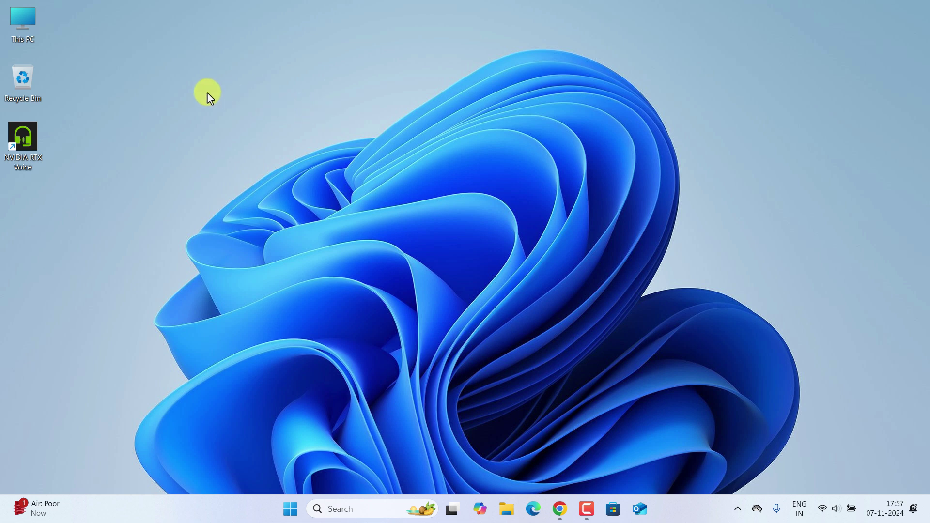
Step: Open This PC's properties to view the About page showing Windows 11 version 23H2
{"action": "right_click", "coordinate": [20, 33]}
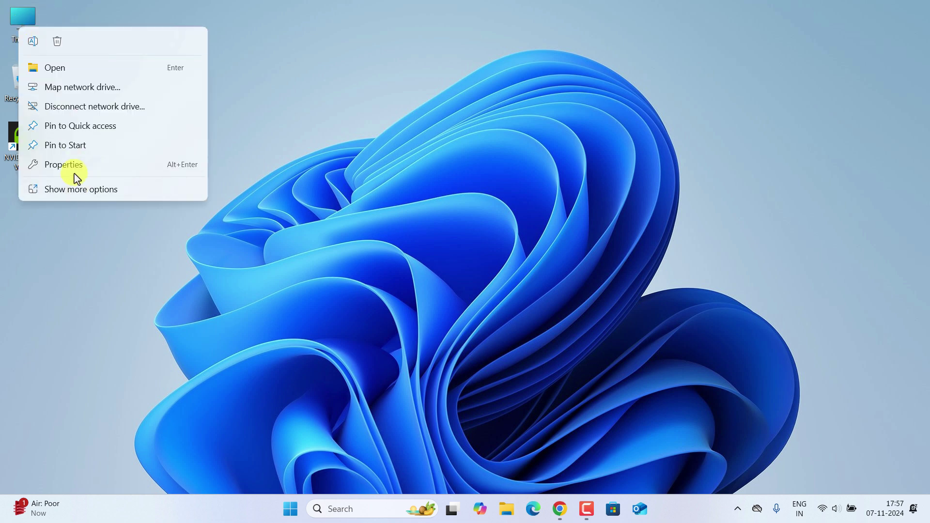
{"action": "left_click", "coordinate": [74, 172]}
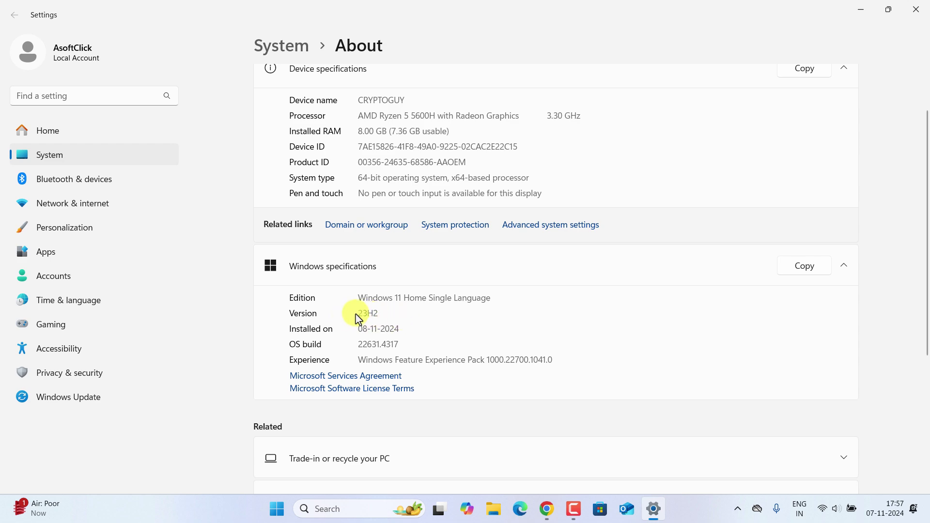
{"action": "left_click", "coordinate": [911, 10]}
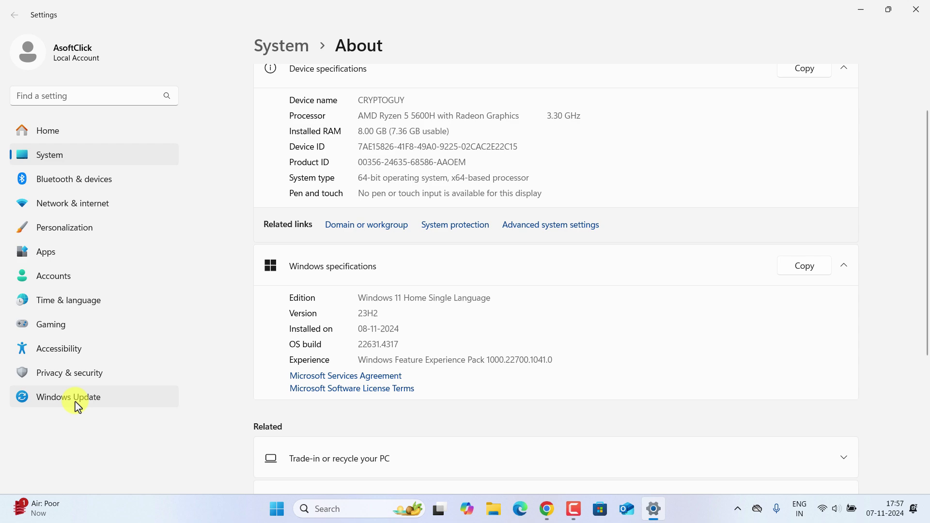
Step: Check Windows Update, confirming the 2024-10 cumulative update is current, then minimize Settings
{"action": "left_click", "coordinate": [76, 402]}
{"action": "left_click", "coordinate": [816, 103]}
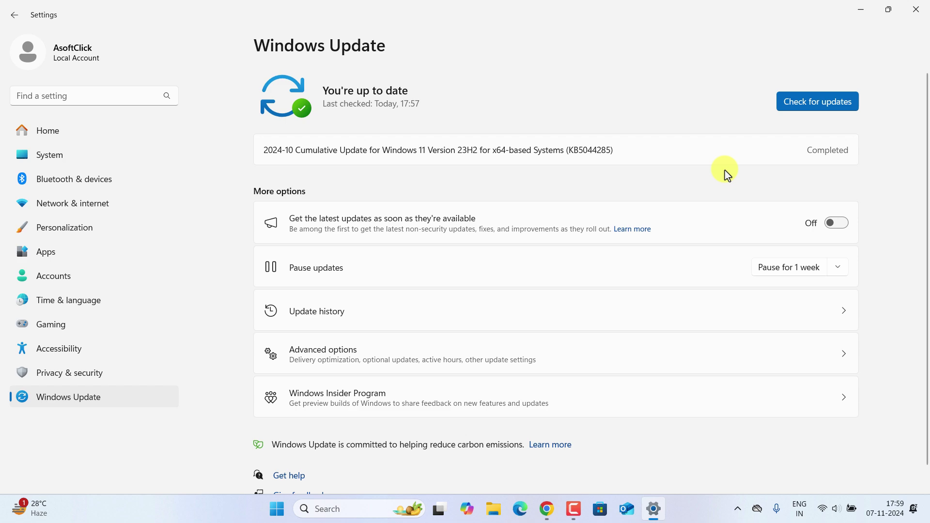
{"action": "left_click", "coordinate": [800, 108]}
{"action": "left_click", "coordinate": [860, 10]}
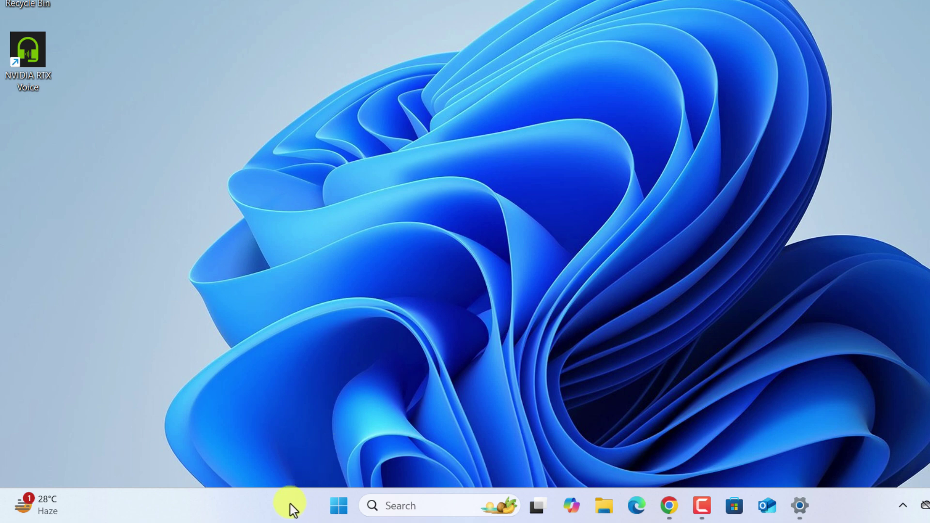
Step: Run gpedit.msc from the Run dialog found by searching 'run'
{"action": "key", "text": "super+r"}
{"action": "left_click", "coordinate": [268, 341]}
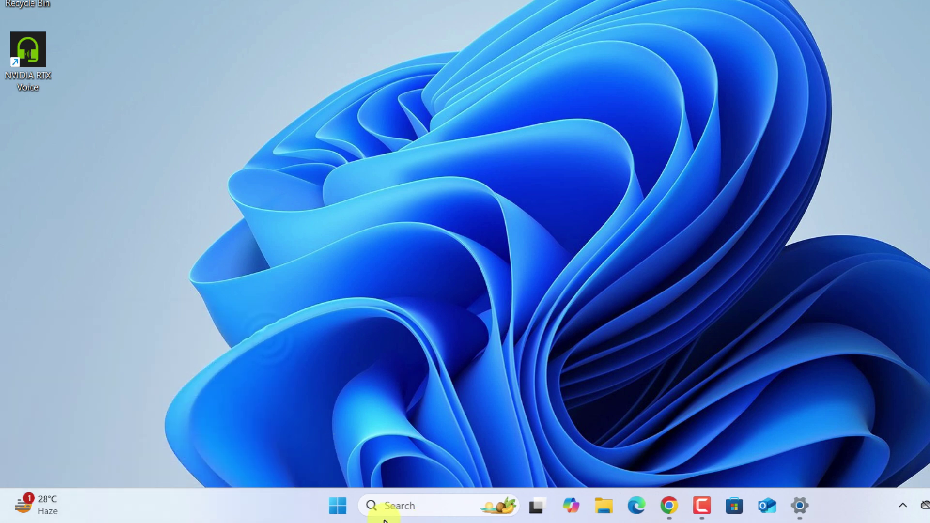
{"action": "left_click", "coordinate": [411, 507]}
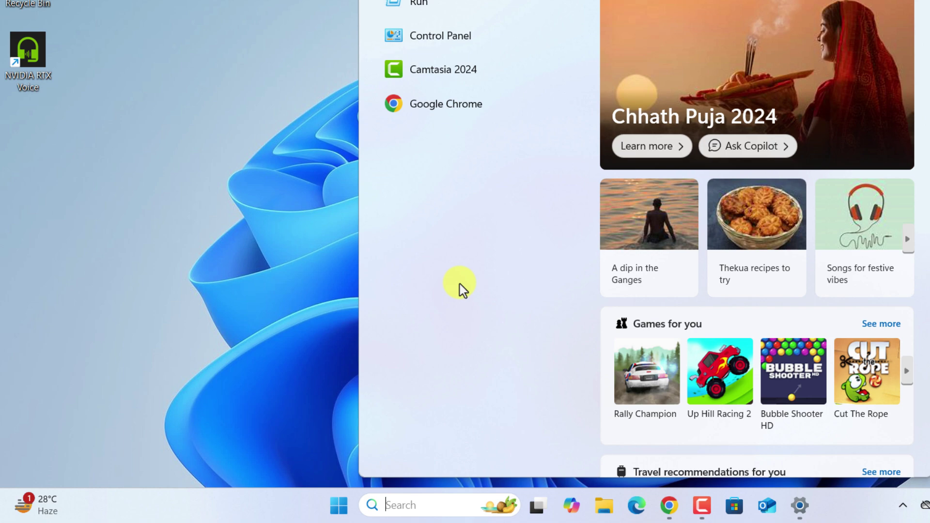
{"action": "type", "text": "run"}
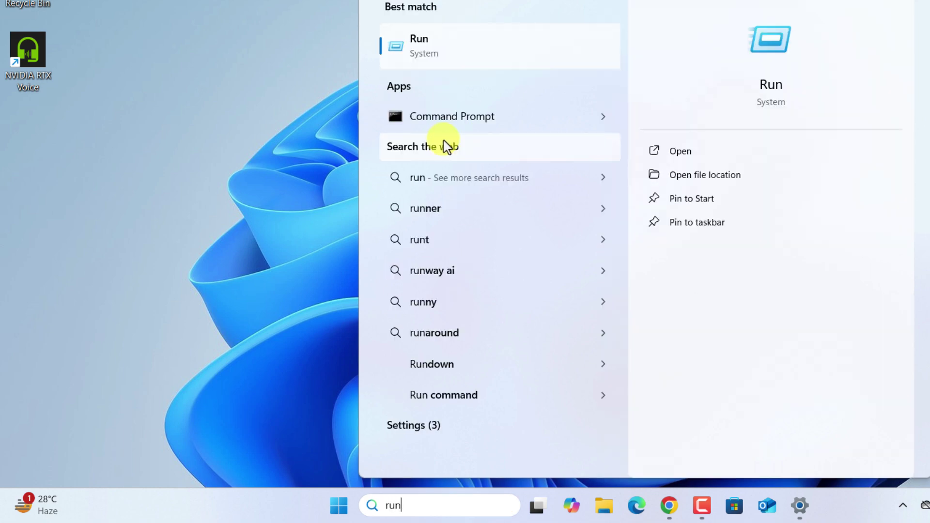
{"action": "left_click", "coordinate": [483, 57]}
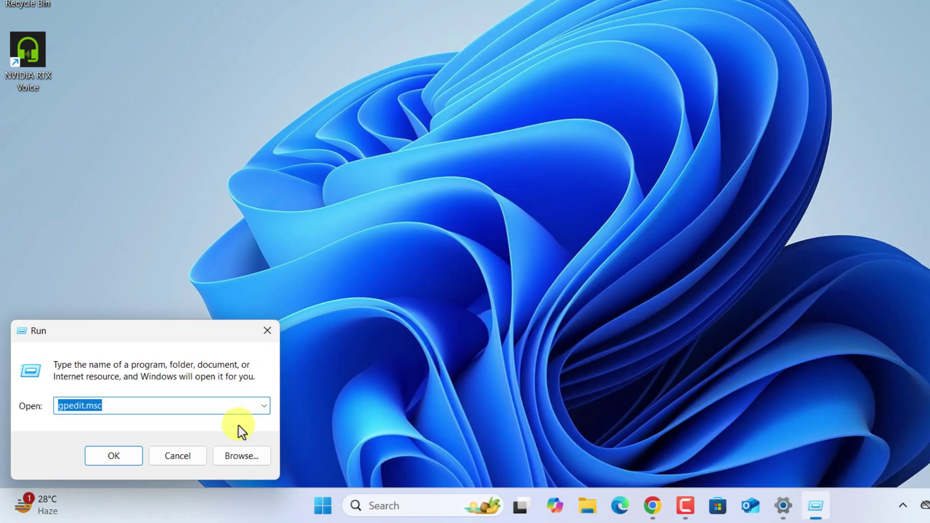
{"action": "left_click", "coordinate": [162, 407]}
{"action": "left_click_drag", "start_coordinate": [114, 407], "coordinate": [56, 407]}
{"action": "left_click", "coordinate": [135, 405]}
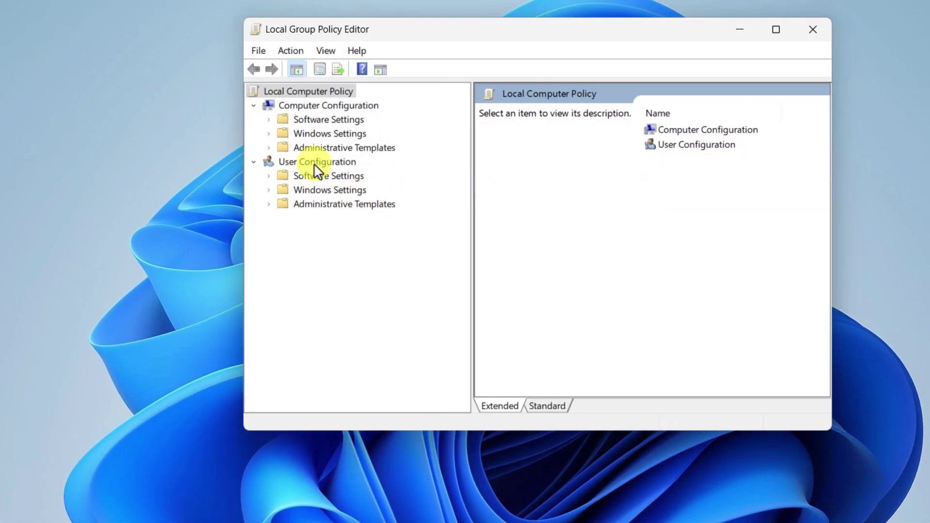
Step: Navigate Administrative Templates > Windows Components > Windows Update > Manage updates offered to the target version policy
{"action": "double_click", "coordinate": [276, 150]}
{"action": "left_click", "coordinate": [268, 147]}
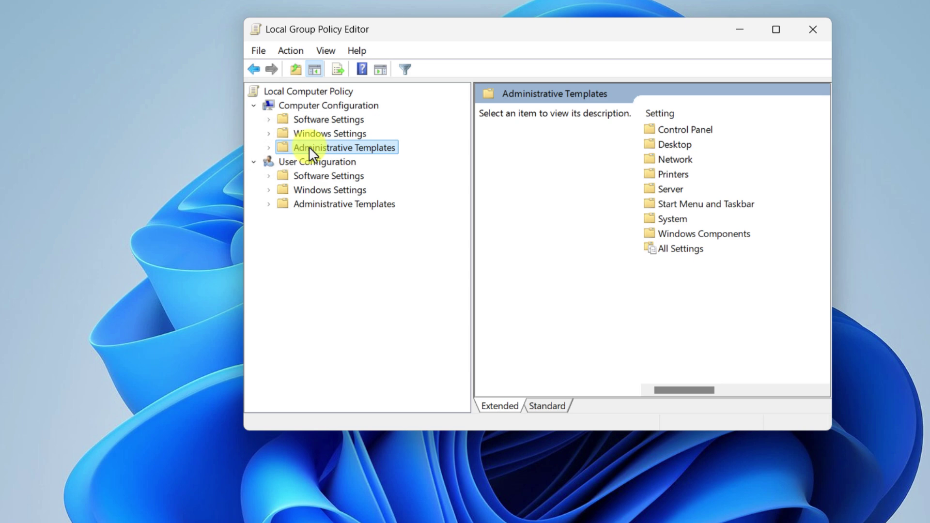
{"action": "double_click", "coordinate": [310, 154]}
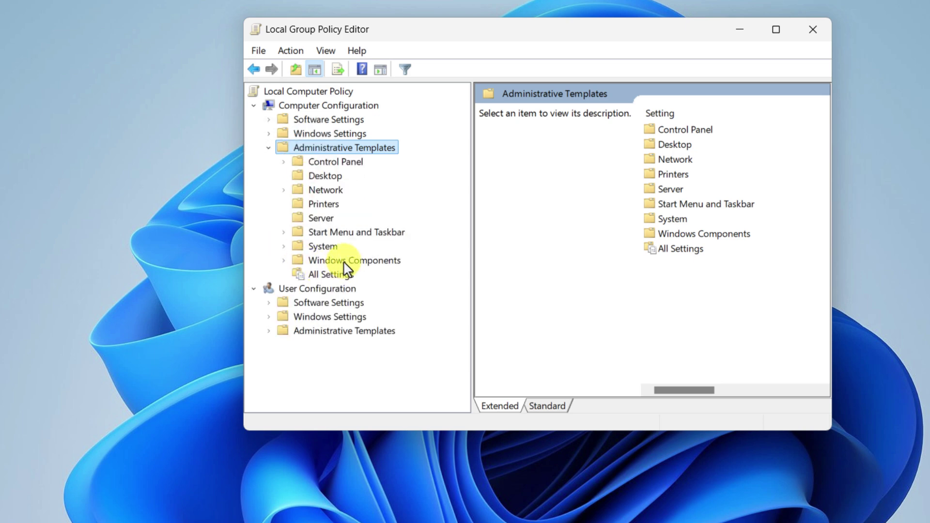
{"action": "double_click", "coordinate": [341, 261]}
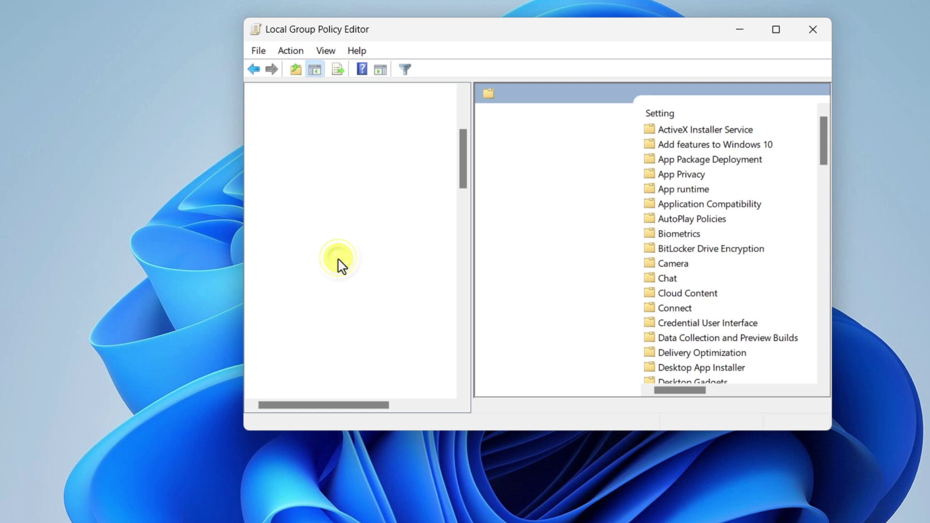
{"action": "scroll", "coordinate": [360, 275], "scroll_direction": "down", "scroll_amount": 20}
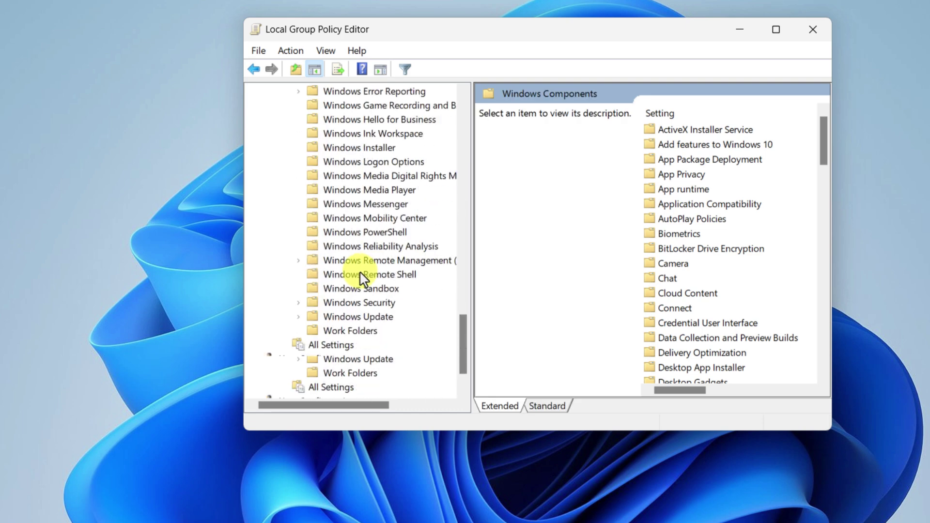
{"action": "left_click", "coordinate": [349, 317]}
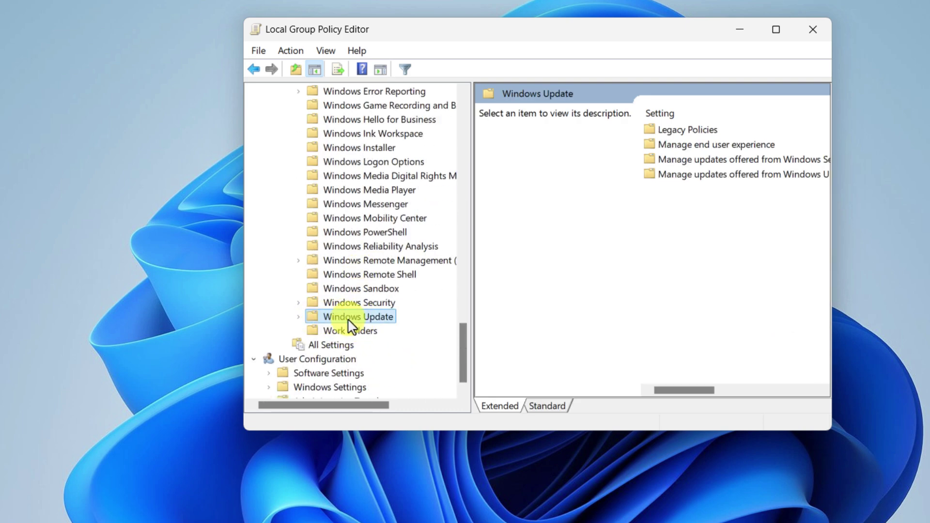
{"action": "double_click", "coordinate": [354, 316]}
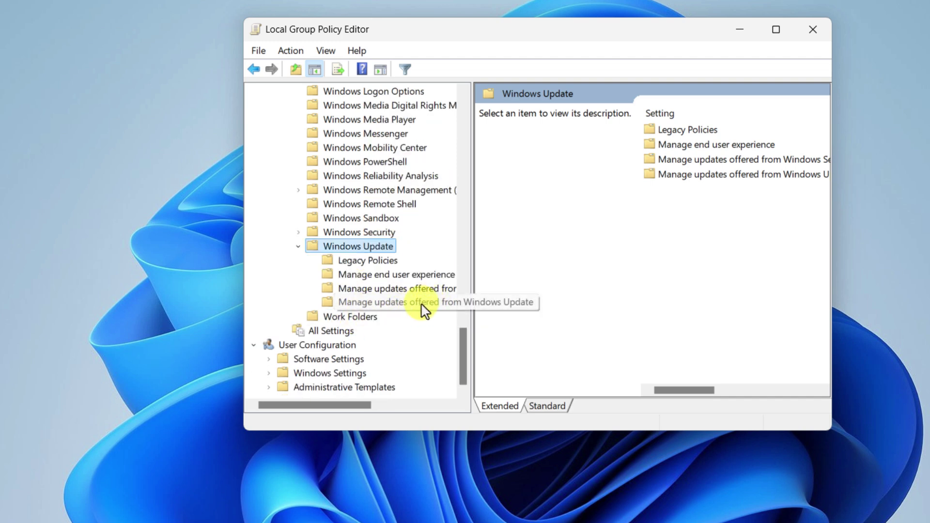
{"action": "left_click", "coordinate": [429, 309]}
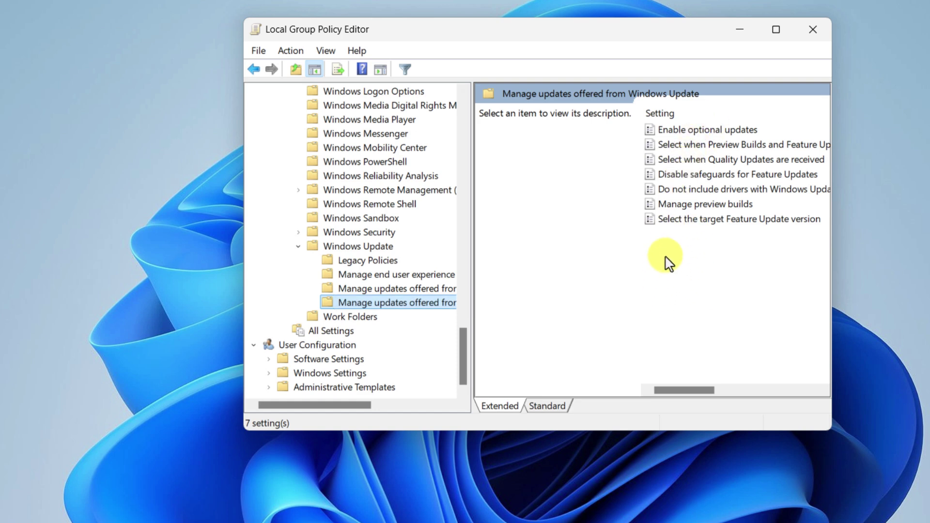
{"action": "left_click", "coordinate": [678, 221]}
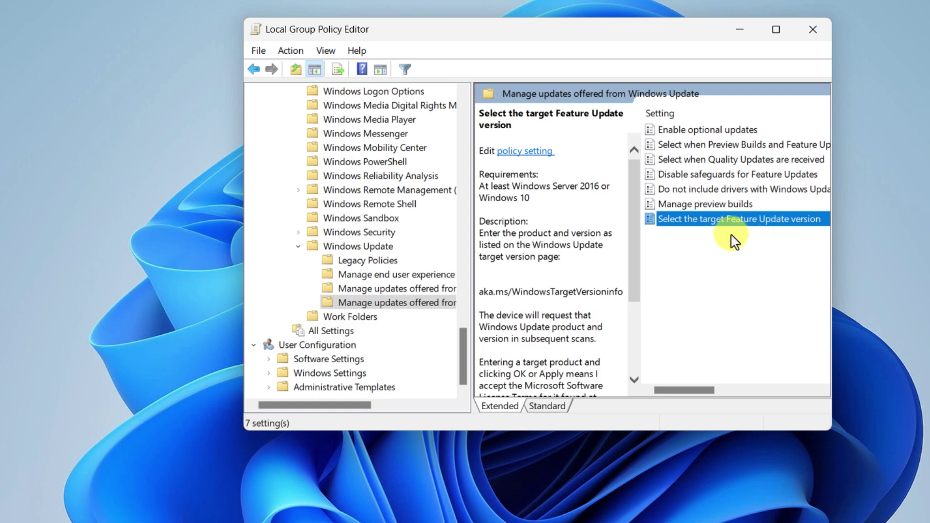
{"action": "right_click", "coordinate": [724, 220]}
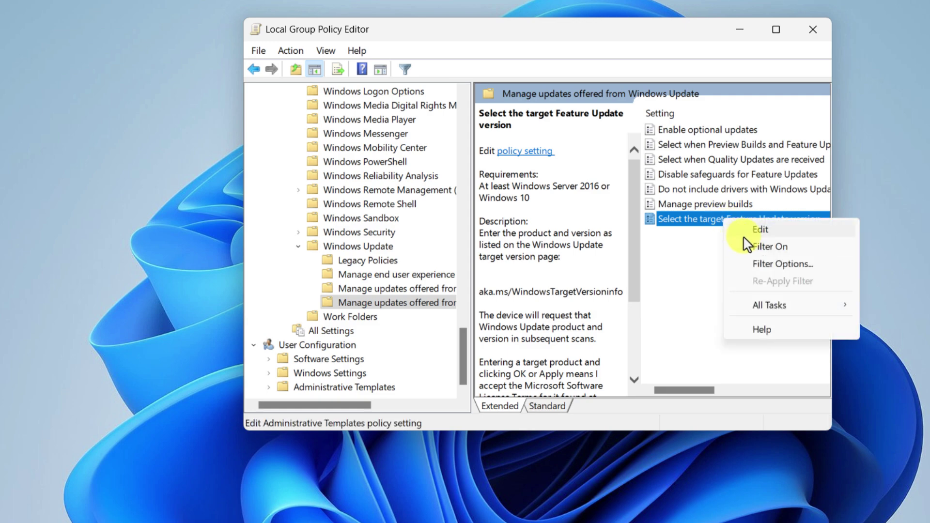
Step: Enable 'Select the target Feature Update version' with product Windows 11 and target version 24H2
{"action": "left_click", "coordinate": [762, 231]}
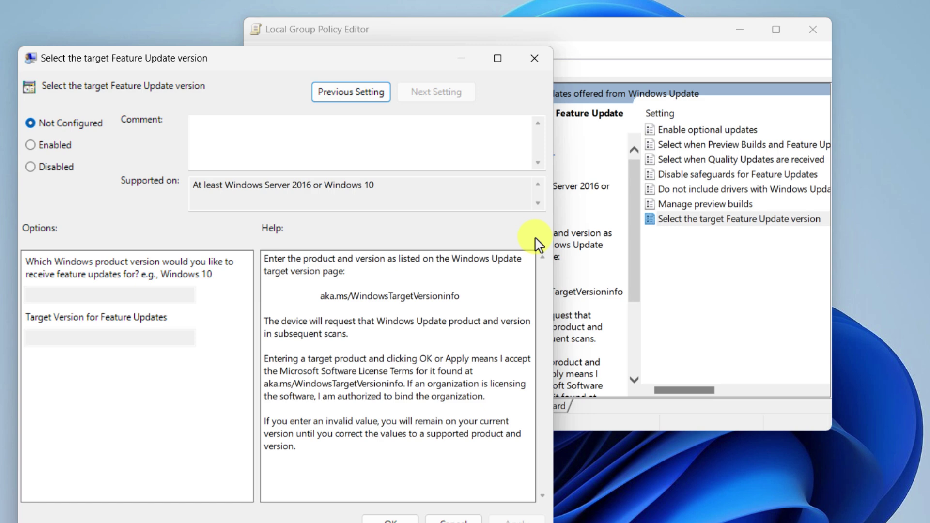
{"action": "left_click_drag", "start_coordinate": [368, 58], "coordinate": [667, 32]}
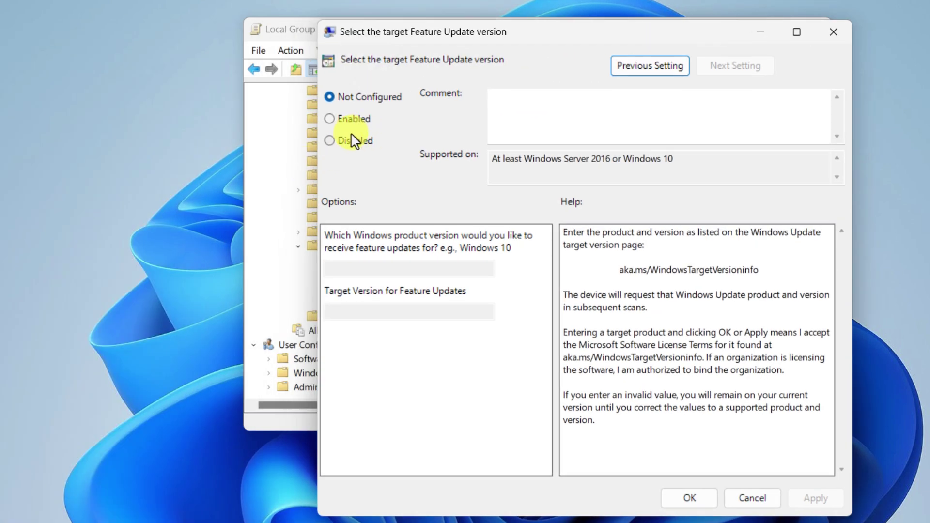
{"action": "left_click", "coordinate": [330, 120]}
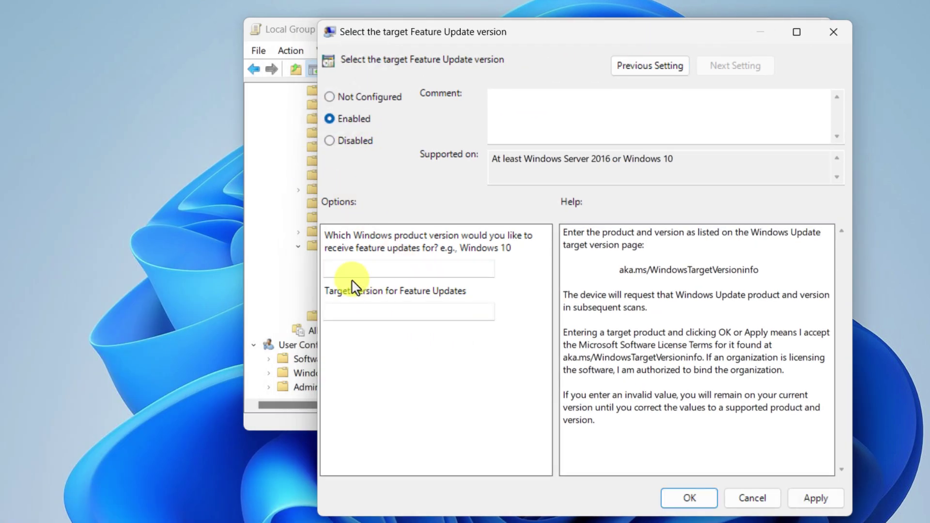
{"action": "left_click", "coordinate": [357, 269]}
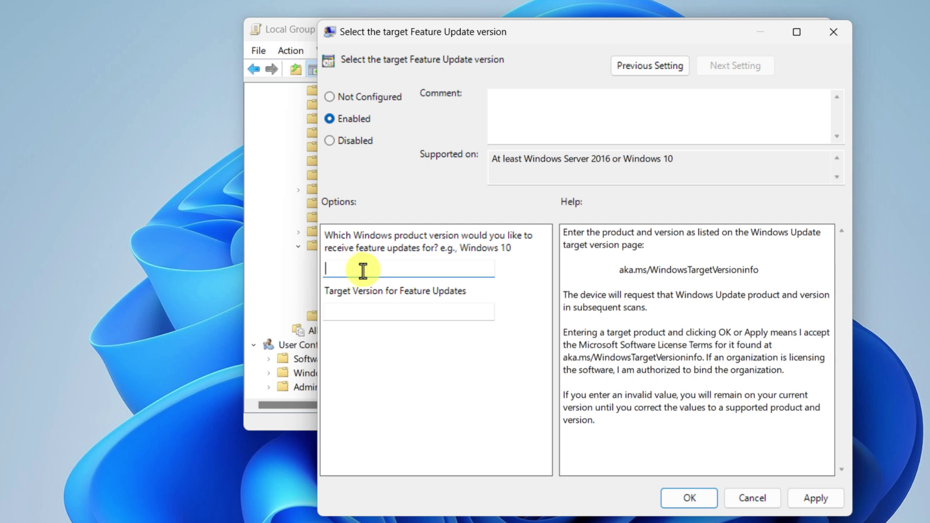
{"action": "type", "text": "Windows 11"}
{"action": "left_click", "coordinate": [364, 312]}
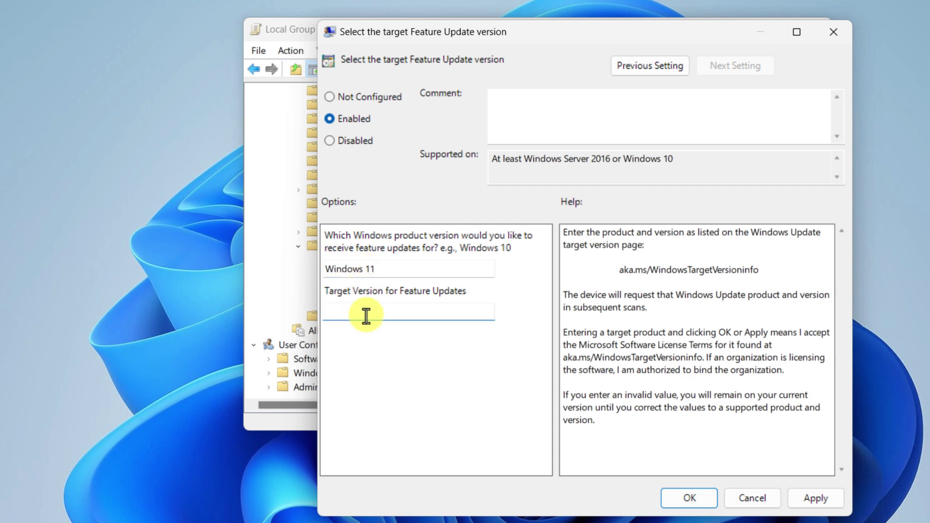
{"action": "type", "text": "24H2"}
Step: Apply and confirm the policy setting, then close the Group Policy Editor
{"action": "left_click", "coordinate": [816, 498]}
{"action": "left_click", "coordinate": [708, 498]}
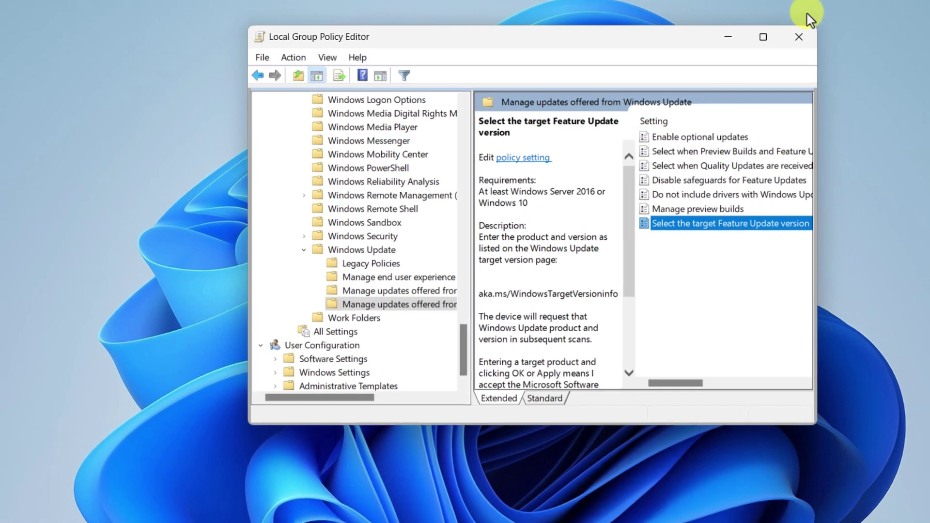
{"action": "left_click", "coordinate": [813, 29]}
Step: Restart the computer from the Start menu's Power options
{"action": "left_click", "coordinate": [291, 508]}
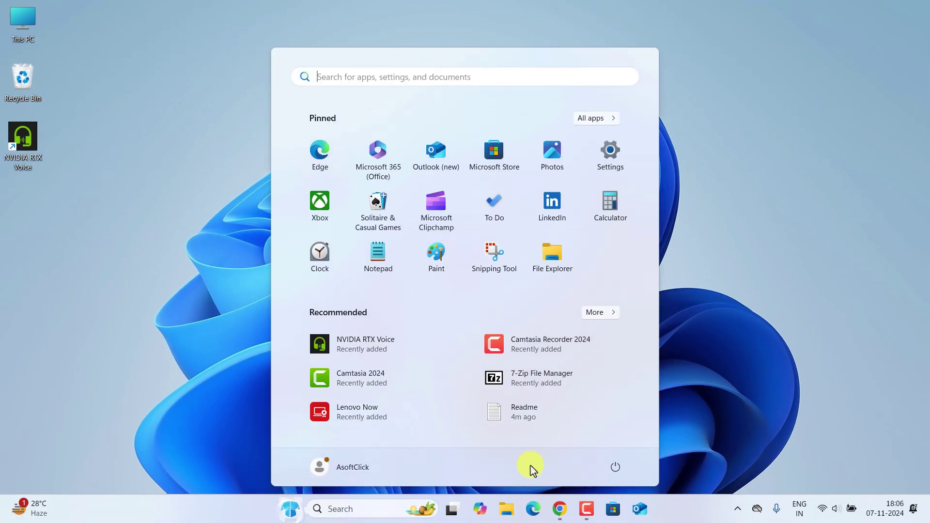
{"action": "left_click", "coordinate": [607, 469]}
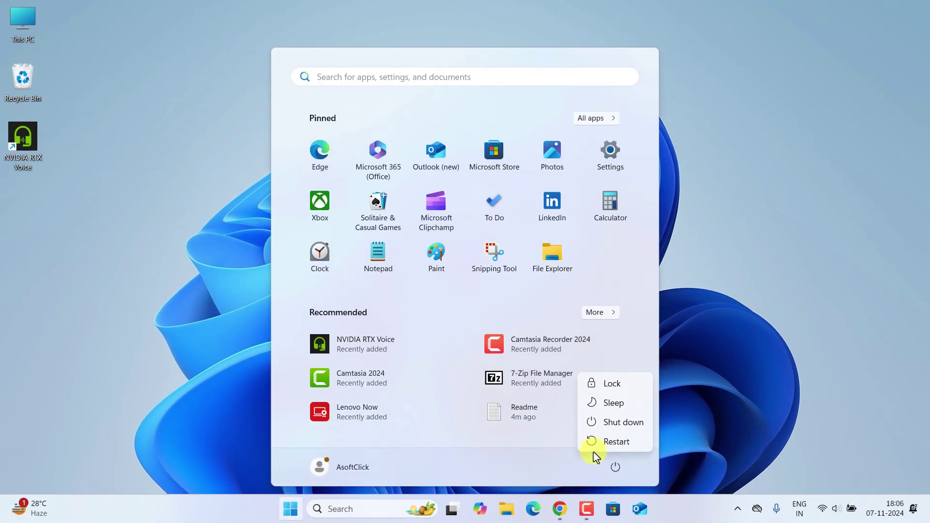
{"action": "mouse_move", "coordinate": [586, 511]}
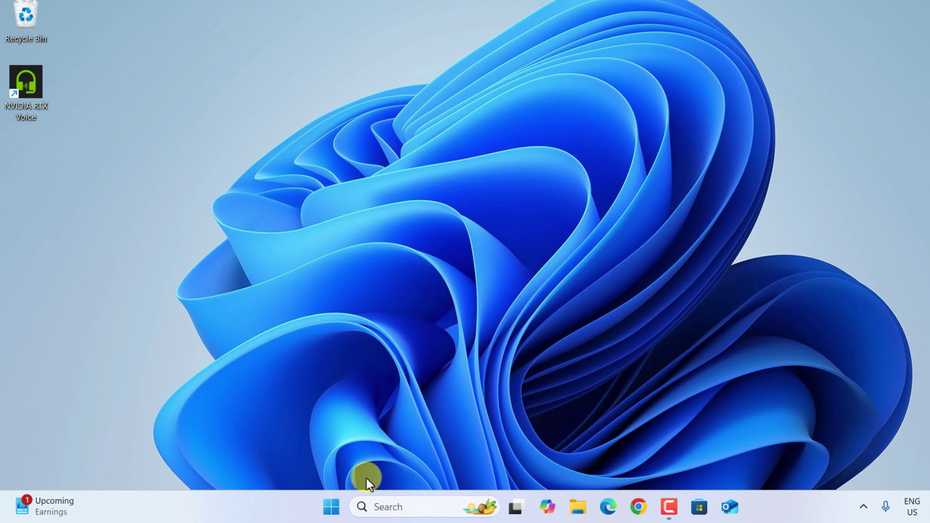
Step: Launch regedit from the Run dialog found through Windows search
{"action": "left_click", "coordinate": [395, 508]}
{"action": "type", "text": "ru"}
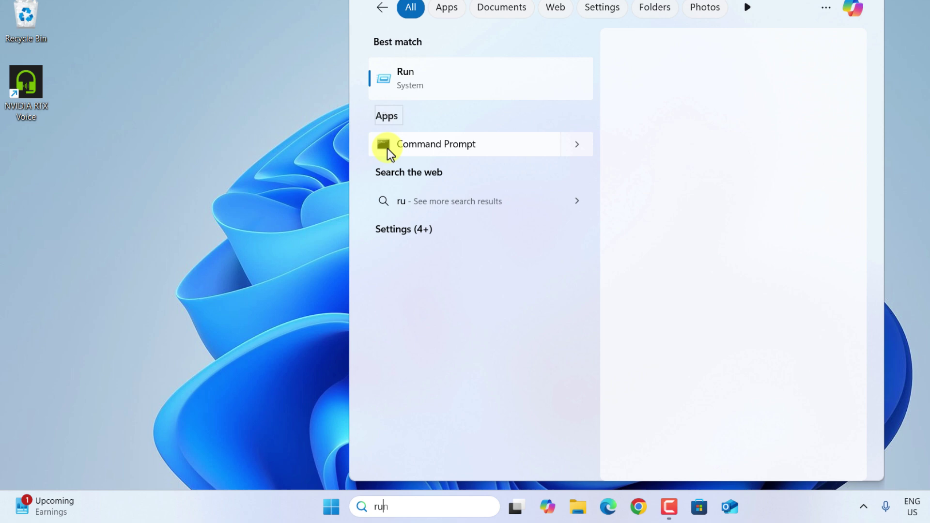
{"action": "type", "text": "n"}
{"action": "left_click", "coordinate": [425, 89]}
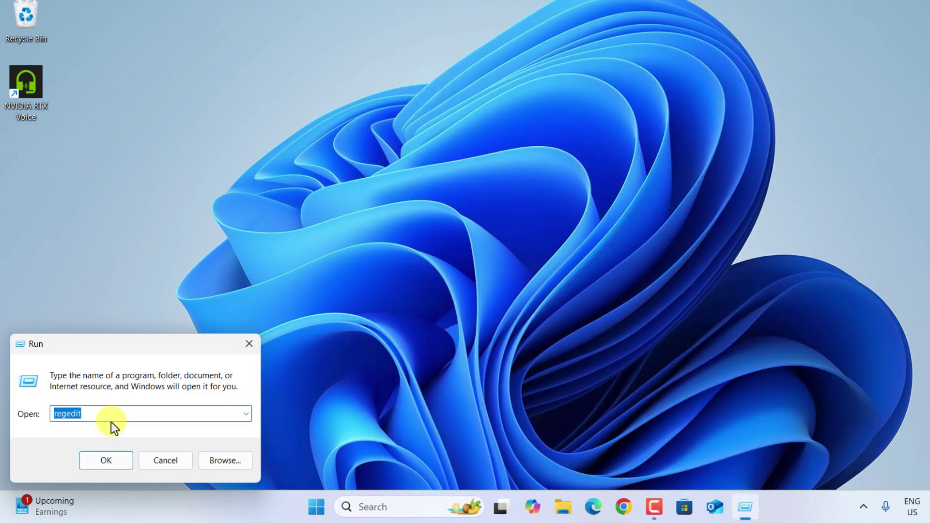
{"action": "left_click", "coordinate": [97, 414]}
{"action": "left_click", "coordinate": [88, 463]}
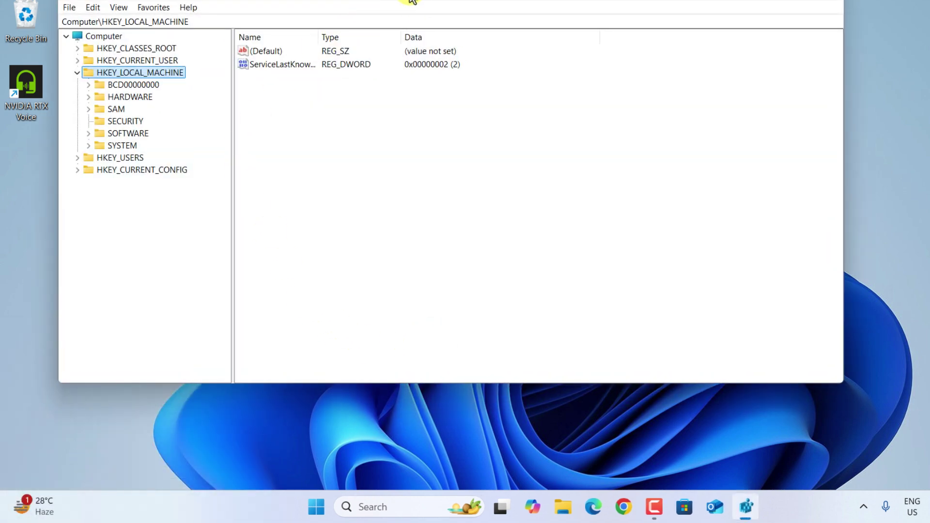
{"action": "left_click_drag", "start_coordinate": [408, 2], "coordinate": [658, 3]}
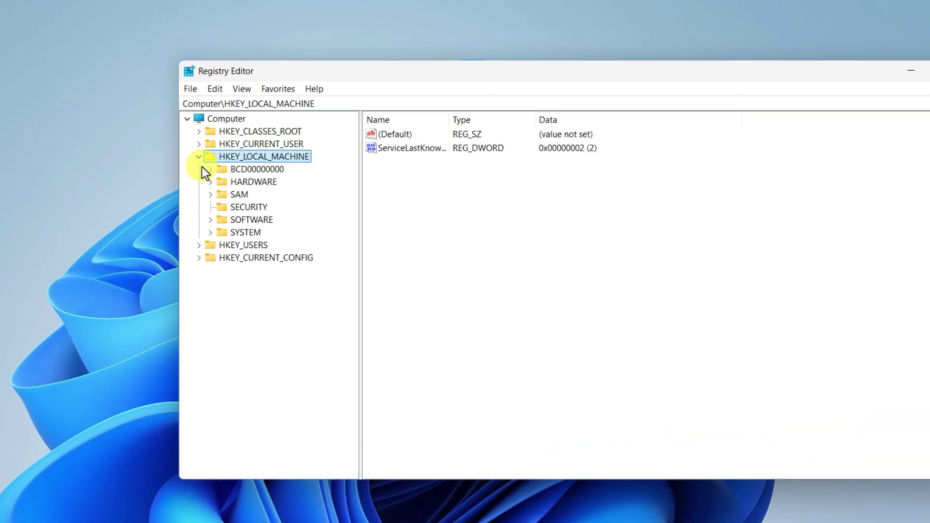
Step: Expand HKEY_LOCAL_MACHINE > SOFTWARE > Policies > Microsoft > Windows in the key tree
{"action": "left_click", "coordinate": [325, 77]}
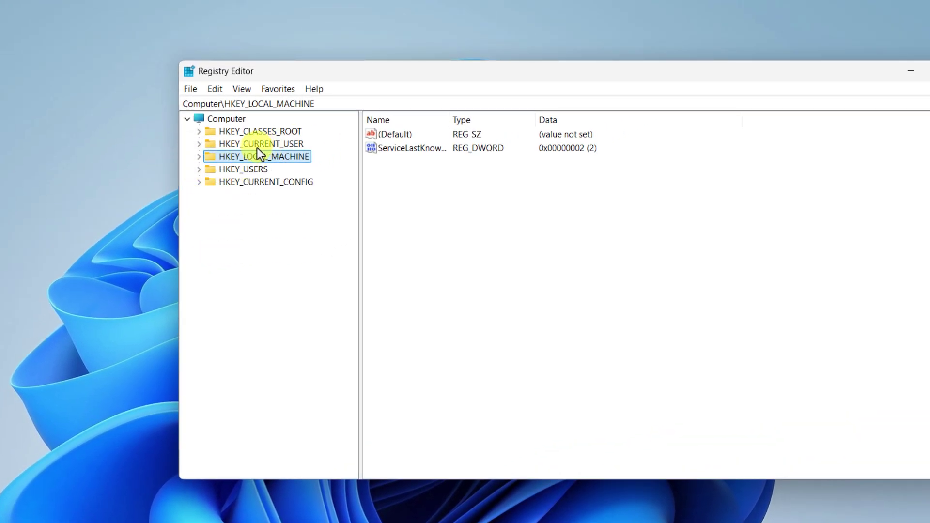
{"action": "left_click", "coordinate": [199, 158]}
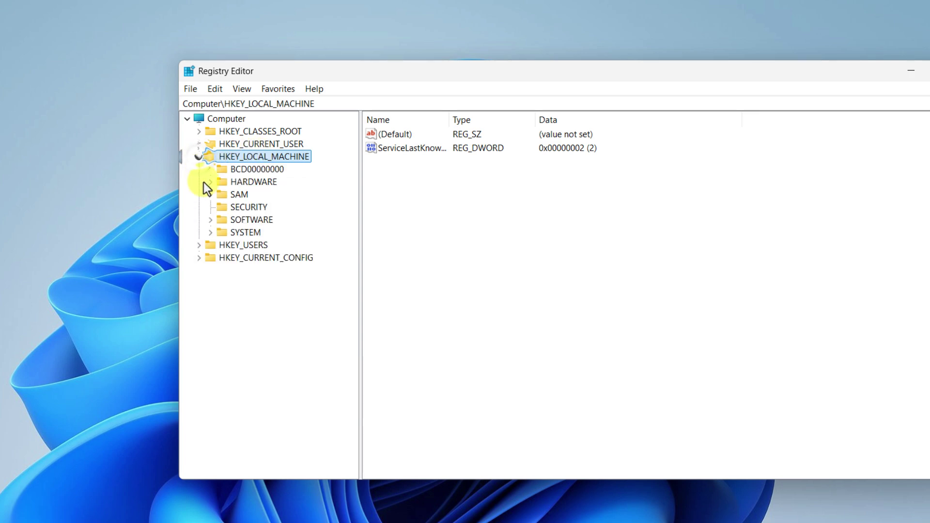
{"action": "double_click", "coordinate": [218, 219]}
{"action": "double_click", "coordinate": [247, 371]}
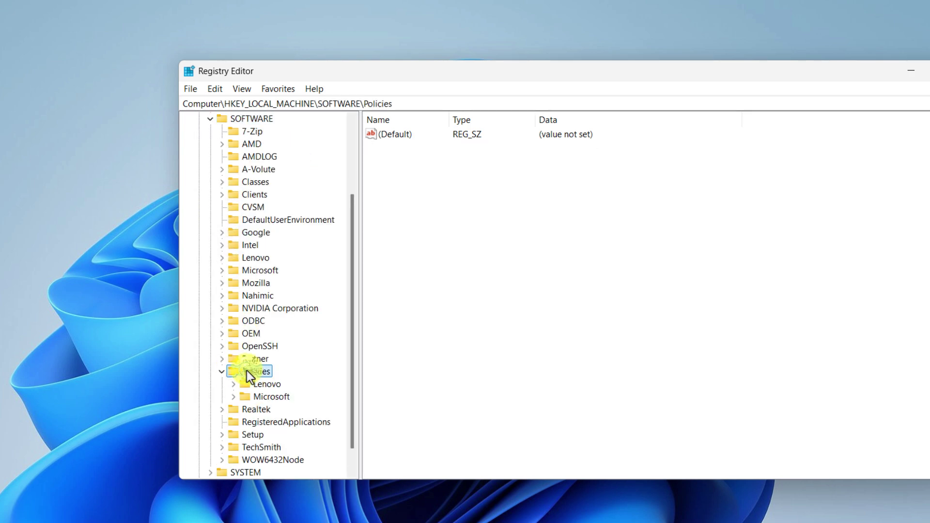
{"action": "double_click", "coordinate": [271, 370]}
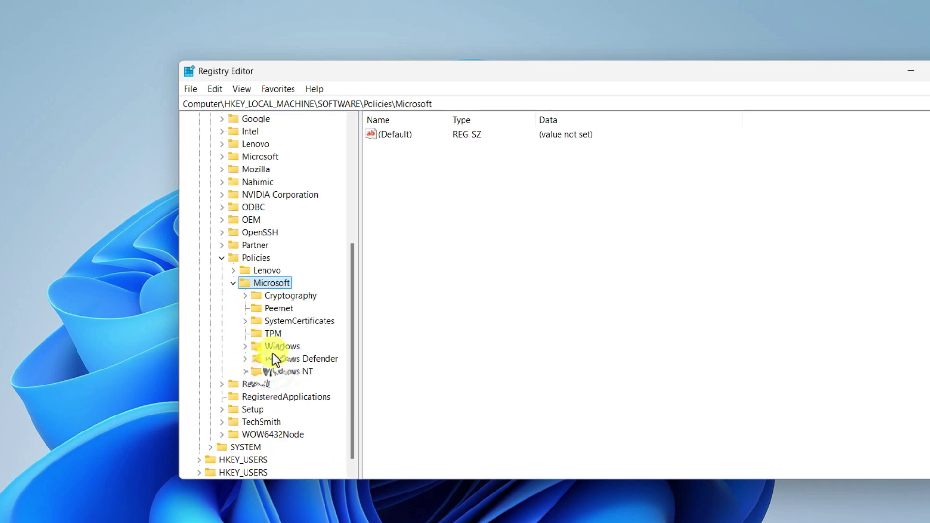
{"action": "double_click", "coordinate": [277, 346]}
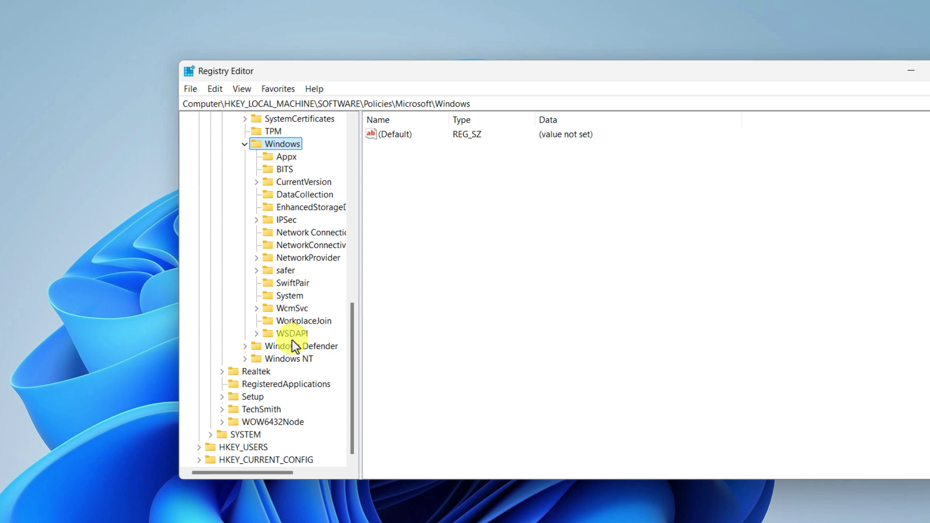
Step: Create a new key named WindowsUpdate under the Windows key
{"action": "right_click", "coordinate": [283, 145]}
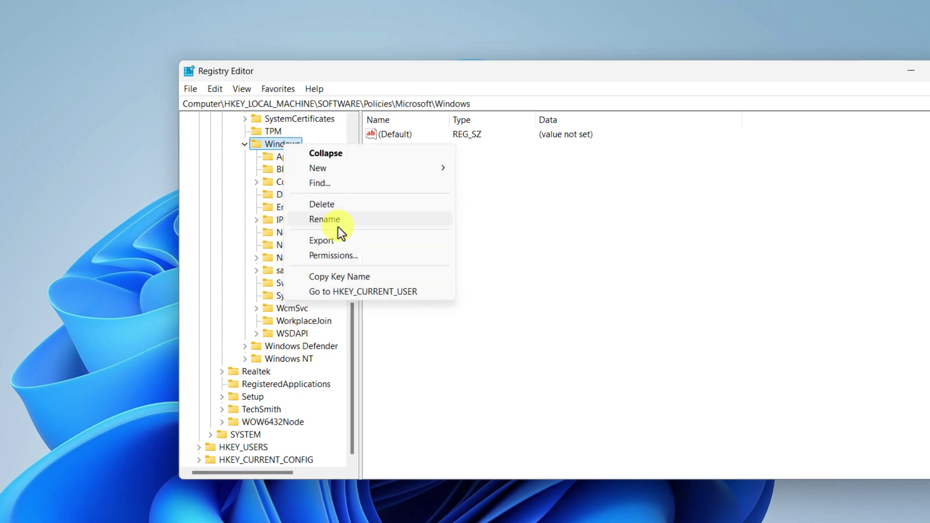
{"action": "mouse_move", "coordinate": [334, 172]}
{"action": "left_click", "coordinate": [482, 168]}
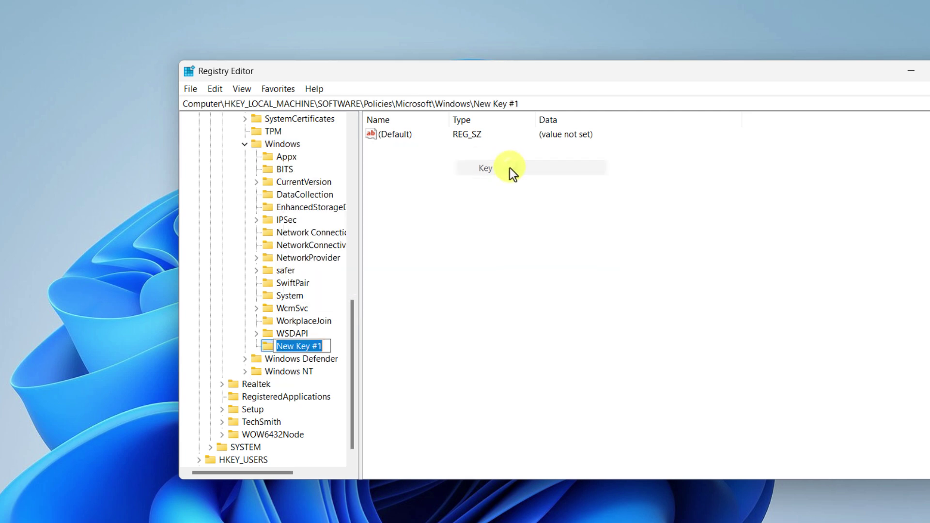
{"action": "type", "text": "Window"}
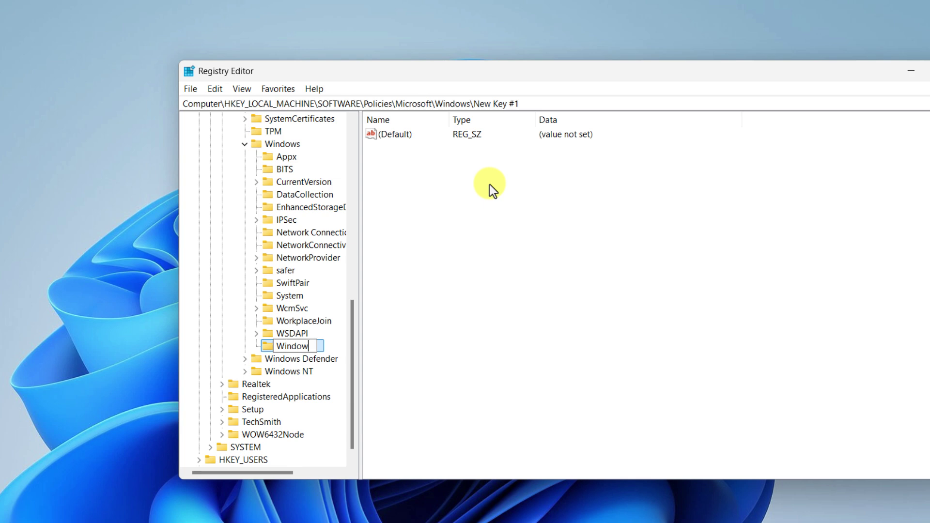
{"action": "type", "text": "sUpdate"}
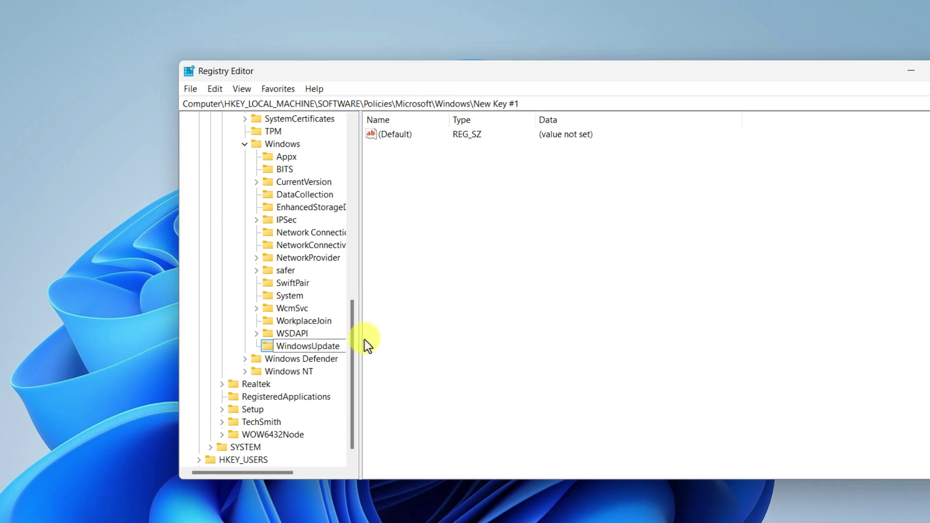
{"action": "key", "text": "Return"}
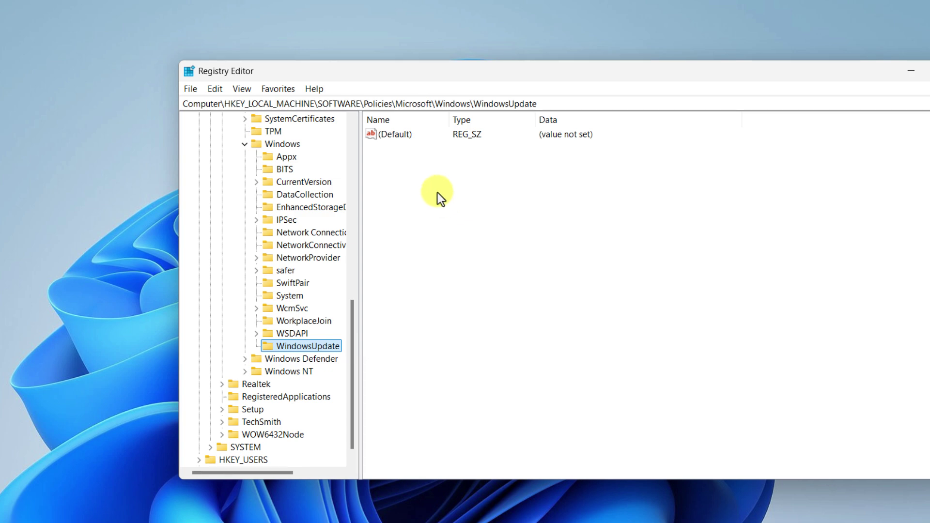
Step: Add a new string value named ProductVersion to the WindowsUpdate key
{"action": "right_click", "coordinate": [432, 183]}
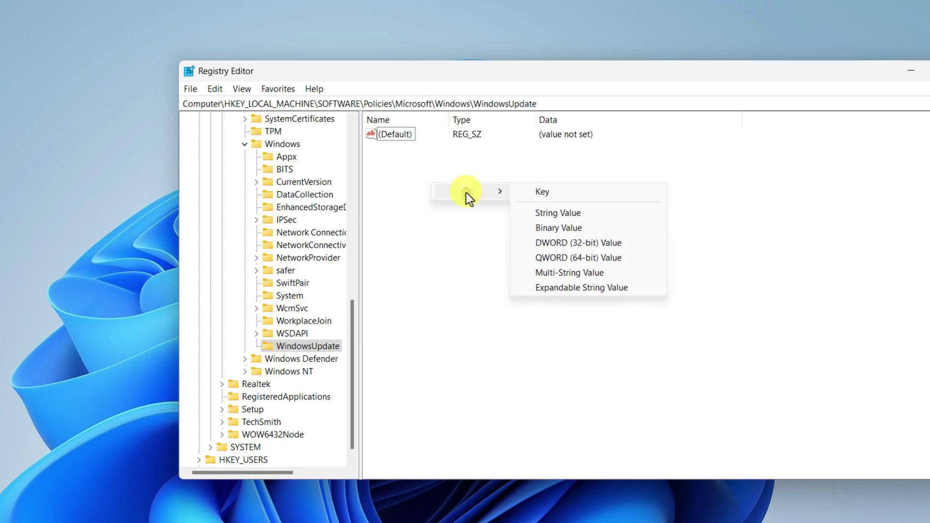
{"action": "left_click", "coordinate": [466, 193]}
{"action": "left_click", "coordinate": [577, 213]}
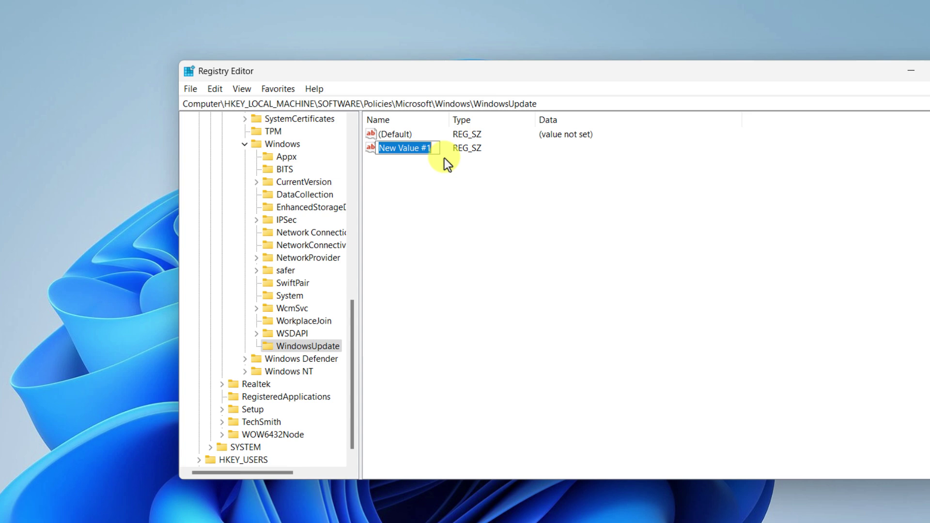
{"action": "type", "text": "ProductVersion"}
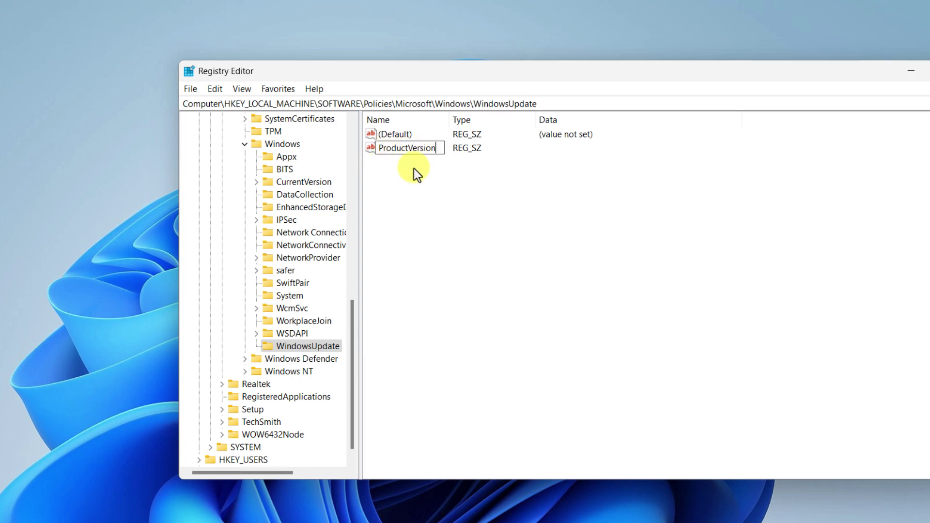
{"action": "key", "text": "Return"}
Step: Set ProductVersion's data to Windows 11 and refresh the value list
{"action": "double_click", "coordinate": [417, 150]}
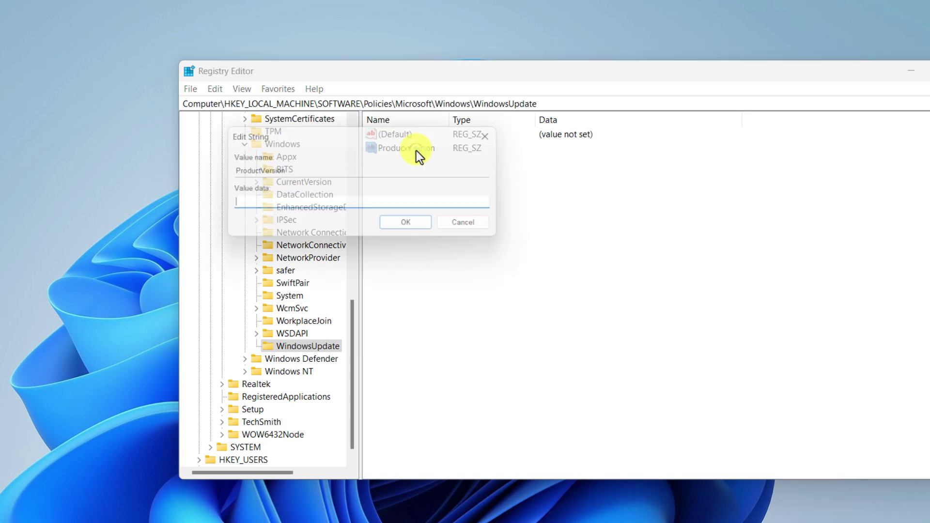
{"action": "left_click", "coordinate": [258, 205]}
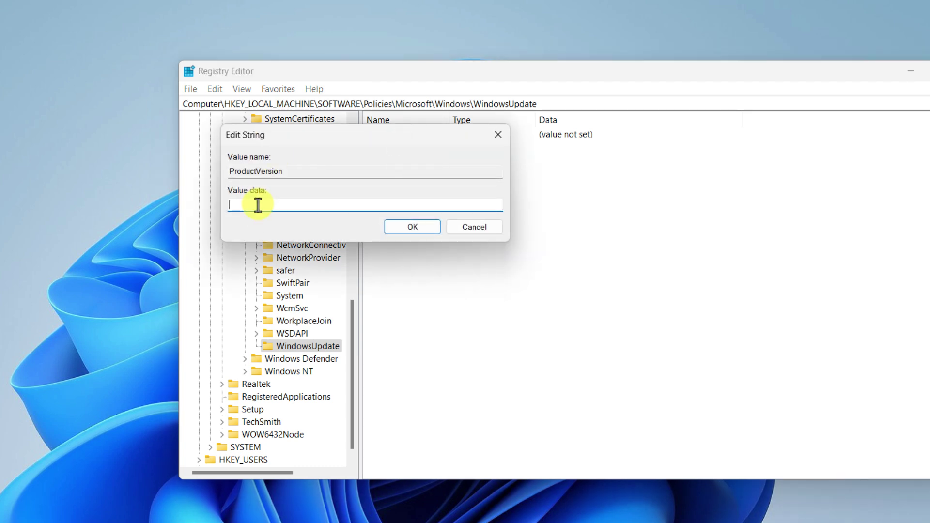
{"action": "type", "text": "Windows 11"}
{"action": "left_click", "coordinate": [411, 227]}
{"action": "key", "text": "F5"}
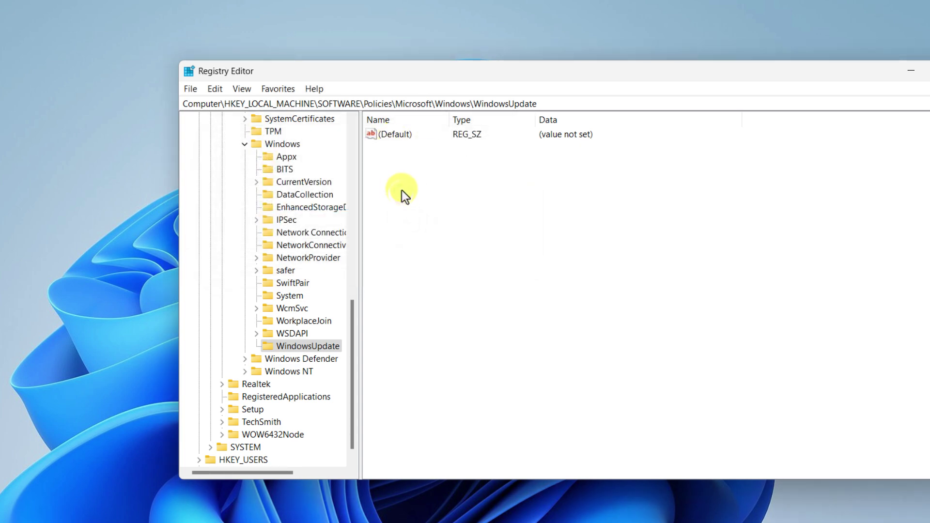
Step: Add a DWORD (32-bit) value named TargetReleaseVersion with data 1
{"action": "right_click", "coordinate": [419, 199]}
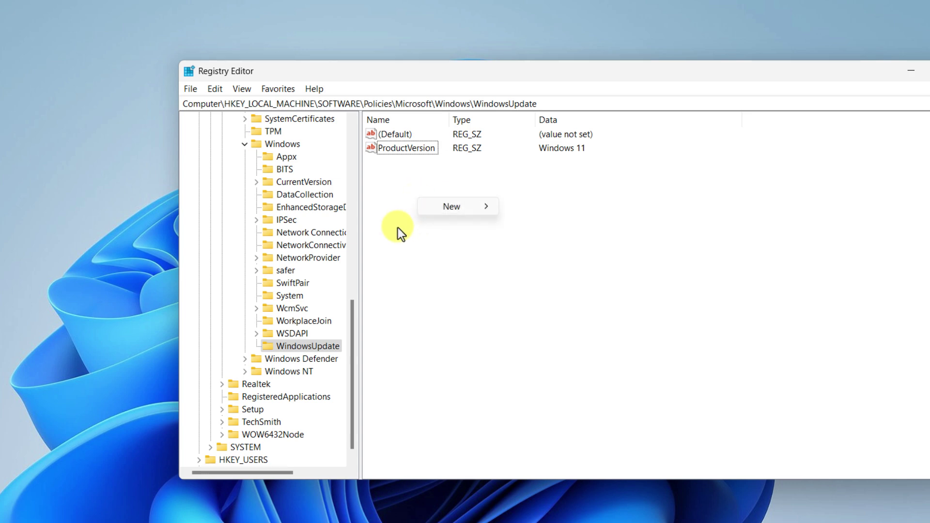
{"action": "mouse_move", "coordinate": [464, 206]}
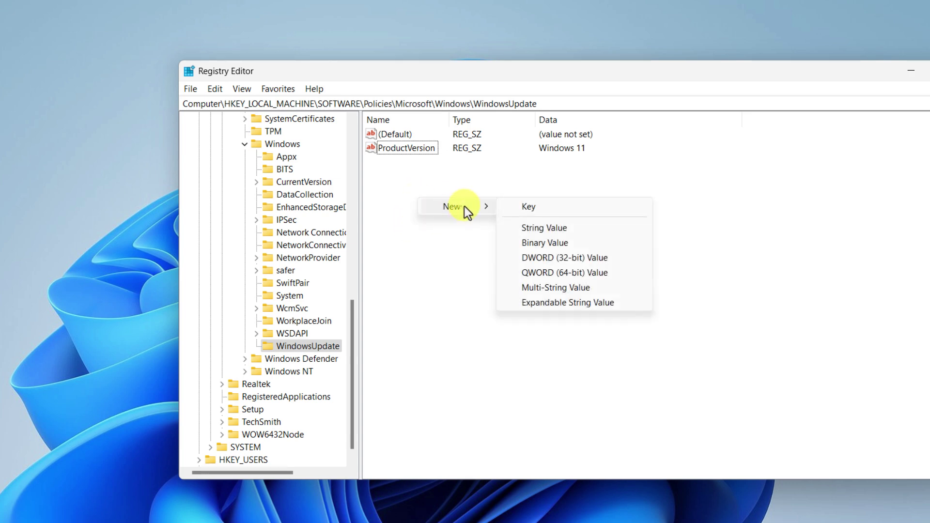
{"action": "left_click", "coordinate": [546, 258]}
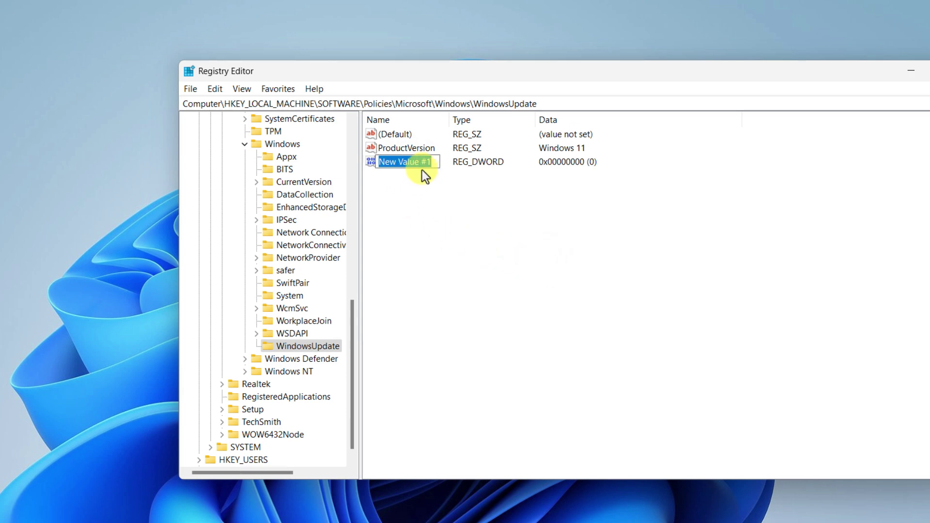
{"action": "type", "text": "TargetReleaseVersion"}
{"action": "key", "text": "Return"}
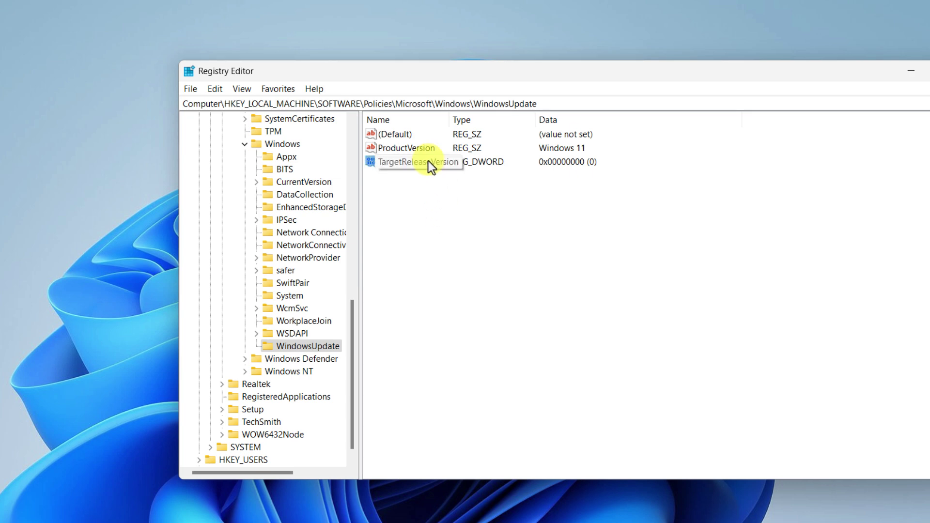
{"action": "double_click", "coordinate": [428, 161]}
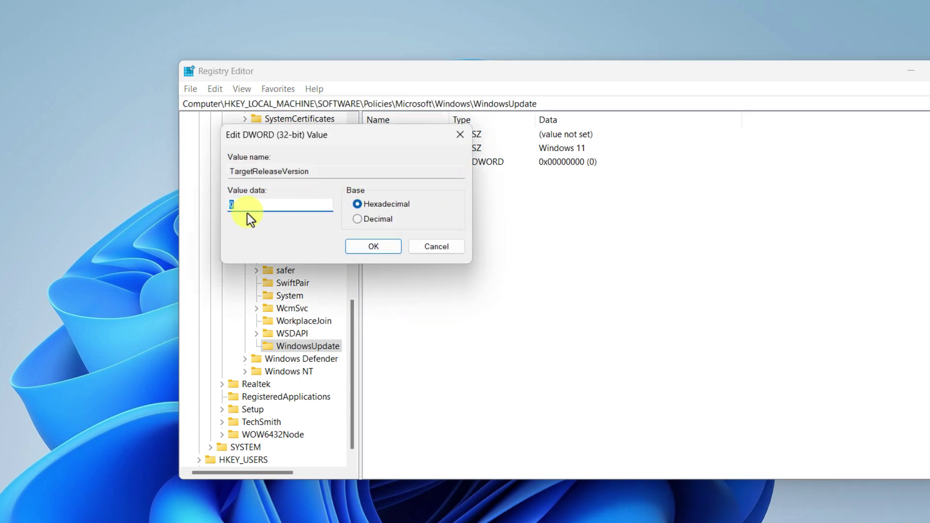
{"action": "type", "text": "1"}
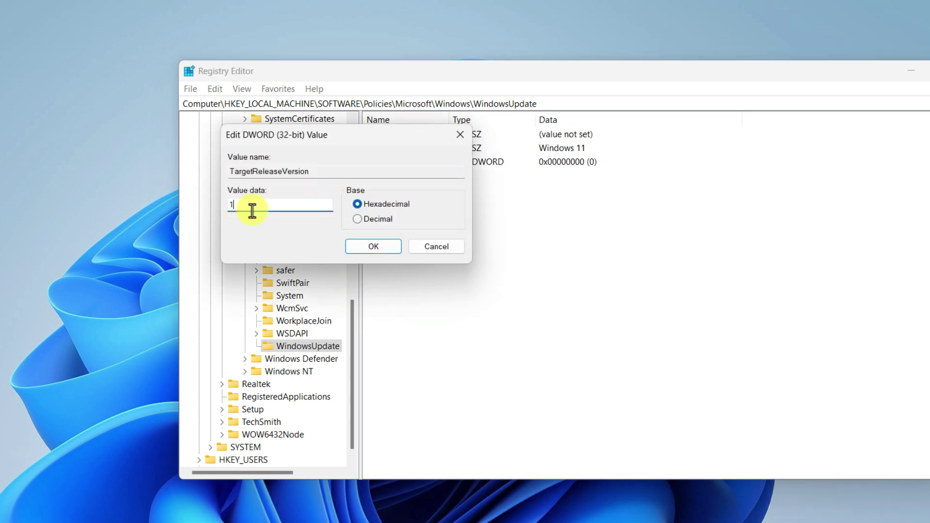
{"action": "left_click", "coordinate": [379, 243]}
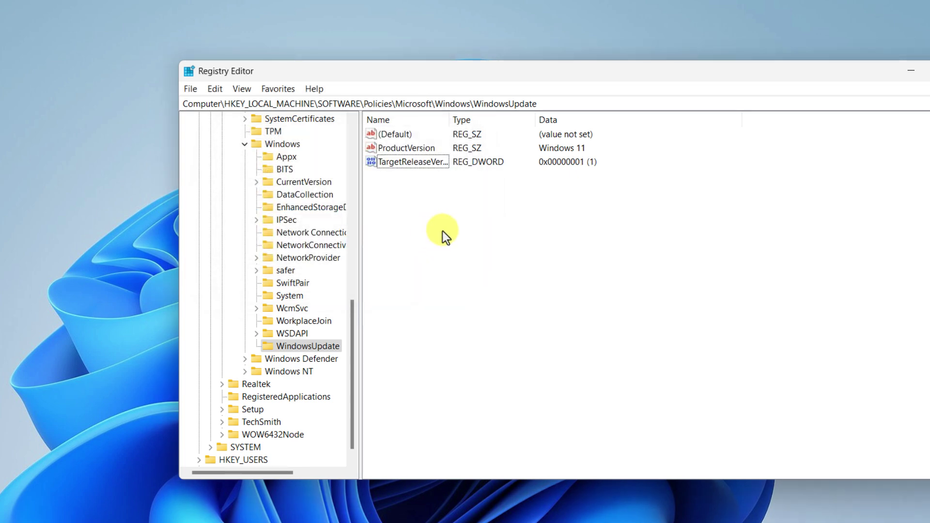
Step: Create a TargetReleaseVersionInfo string value in the WindowsUpdate key and set its data to 24H2
{"action": "right_click", "coordinate": [440, 222]}
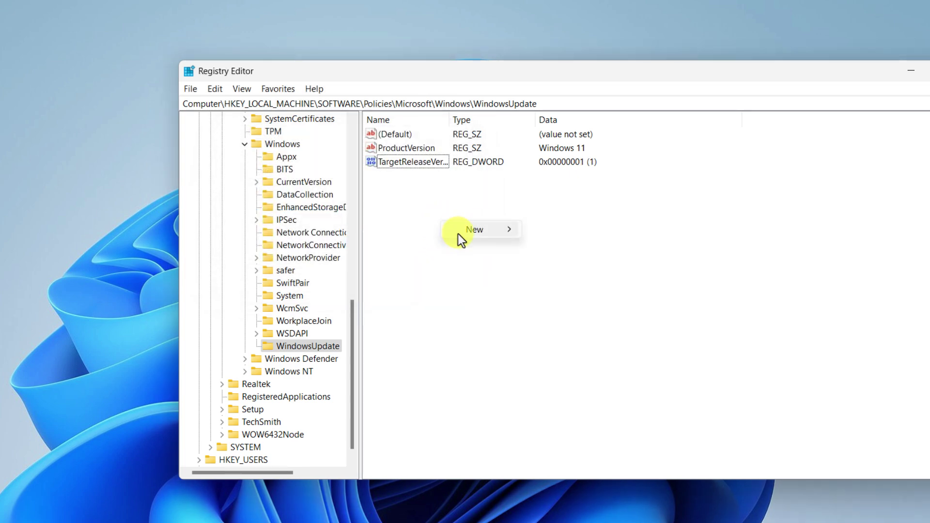
{"action": "mouse_move", "coordinate": [476, 234]}
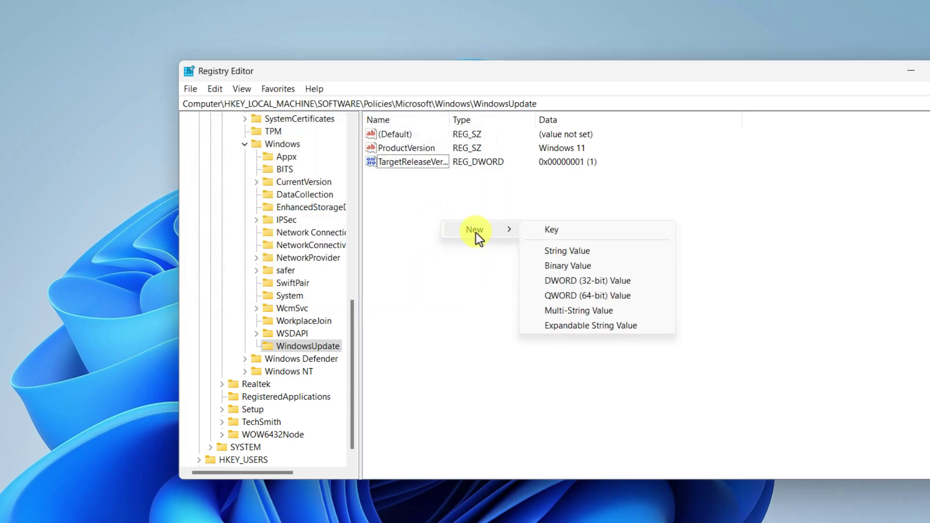
{"action": "left_click", "coordinate": [572, 257]}
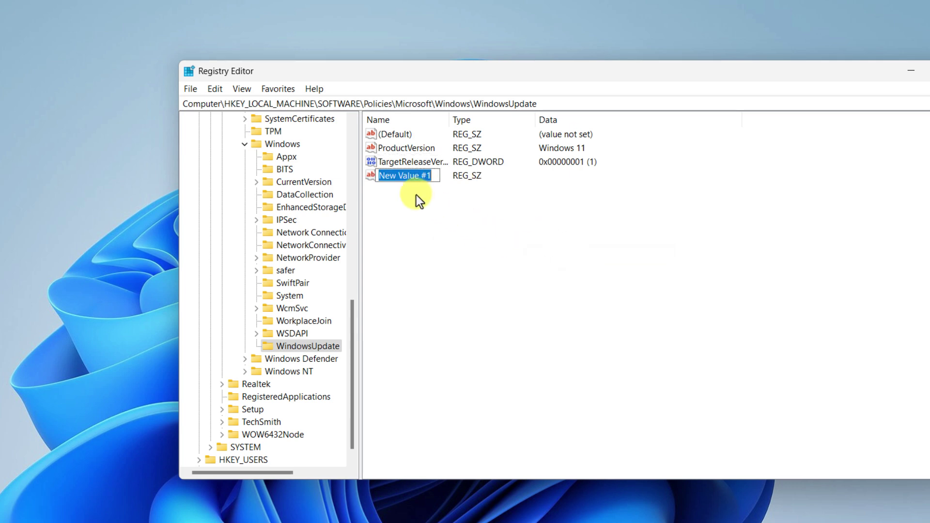
{"action": "type", "text": "TargetRe"}
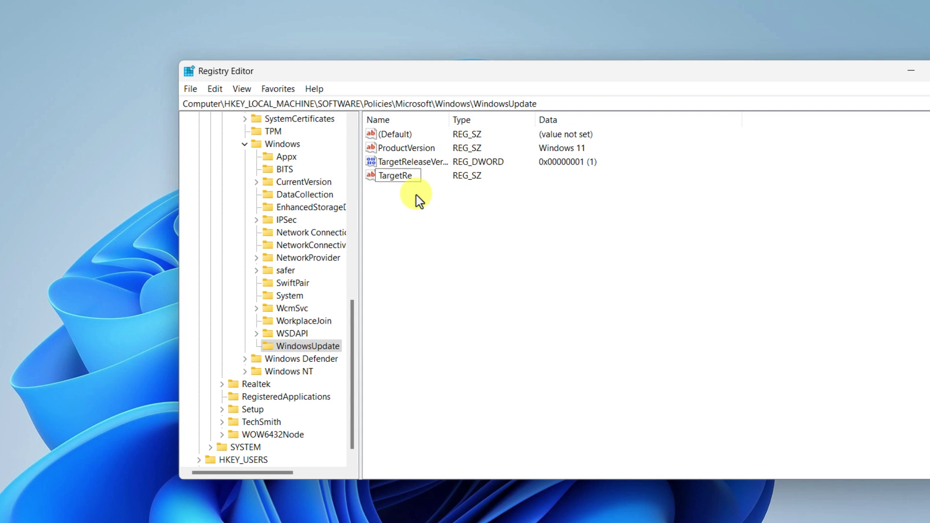
{"action": "type", "text": "leaseVersionIn"}
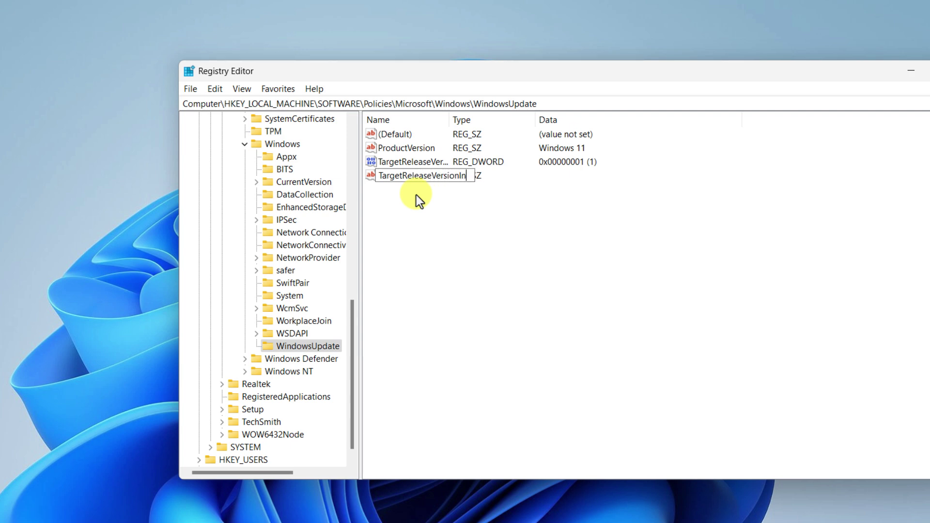
{"action": "type", "text": "fo"}
{"action": "key", "text": "Return"}
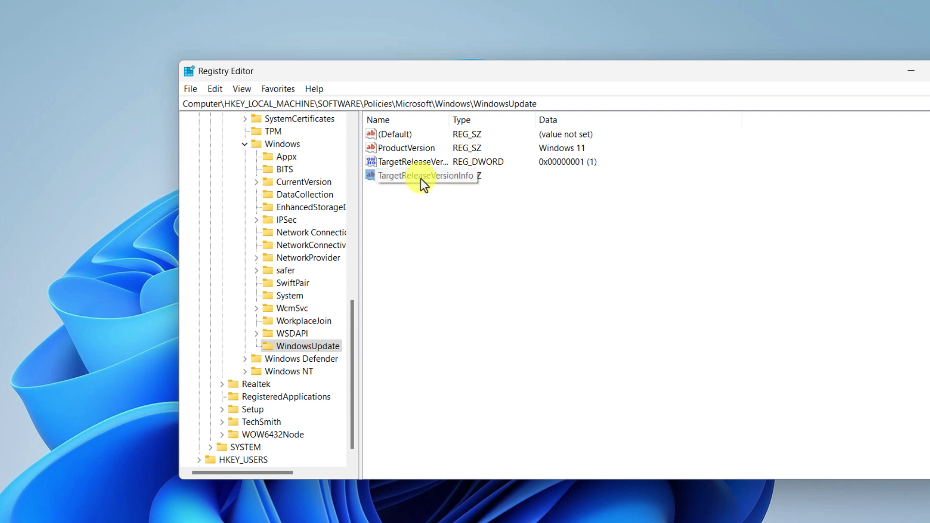
{"action": "double_click", "coordinate": [421, 179]}
{"action": "type", "text": "24H"}
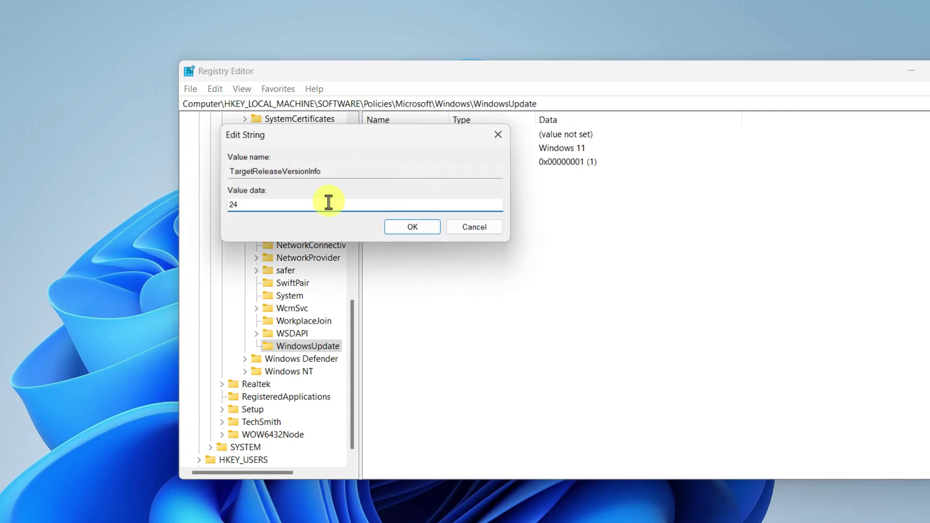
{"action": "key", "text": "BackSpace"}
{"action": "type", "text": "H2"}
{"action": "left_click", "coordinate": [429, 232]}
{"action": "left_click_drag", "start_coordinate": [563, 88], "coordinate": [470, 77]}
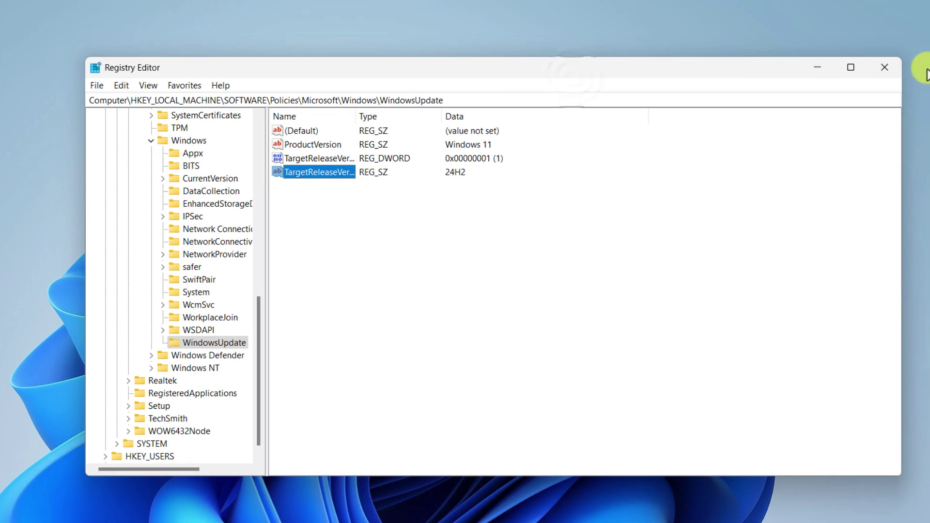
Step: Close Registry Editor, then check for updates on the Settings Windows Update page to get version 24H2
{"action": "left_click", "coordinate": [887, 69]}
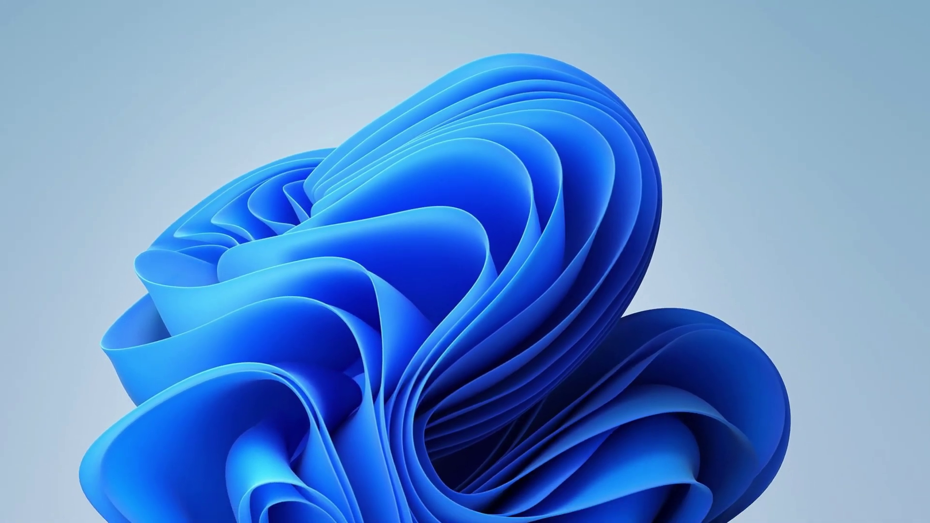
{"action": "left_click", "coordinate": [291, 509]}
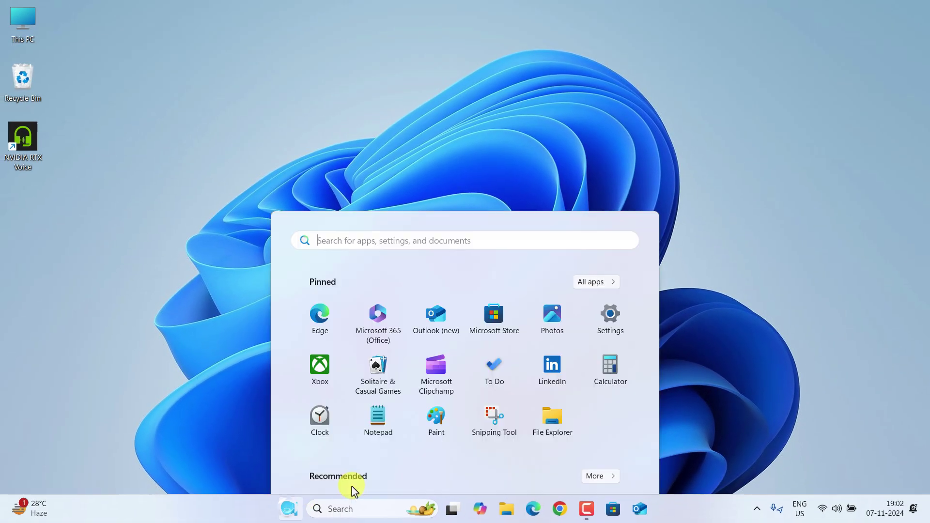
{"action": "left_click", "coordinate": [616, 469]}
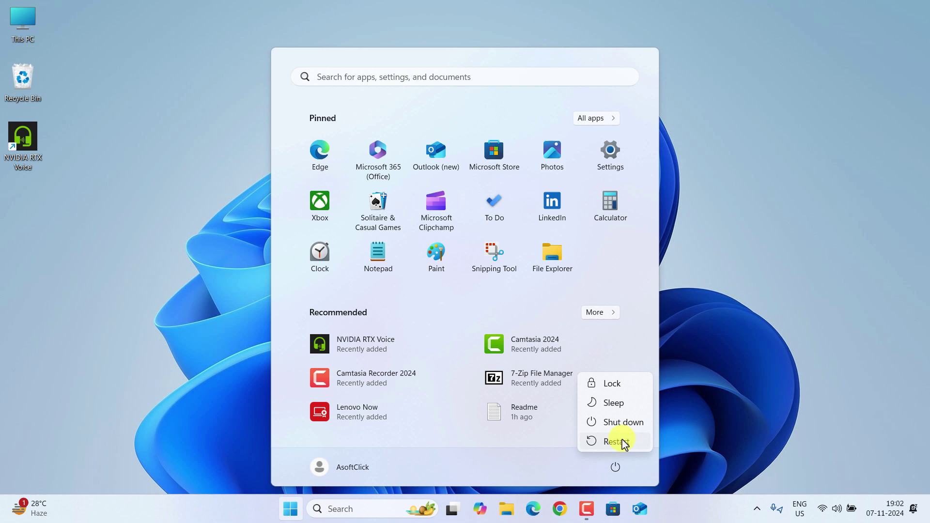
{"action": "left_click", "coordinate": [596, 177]}
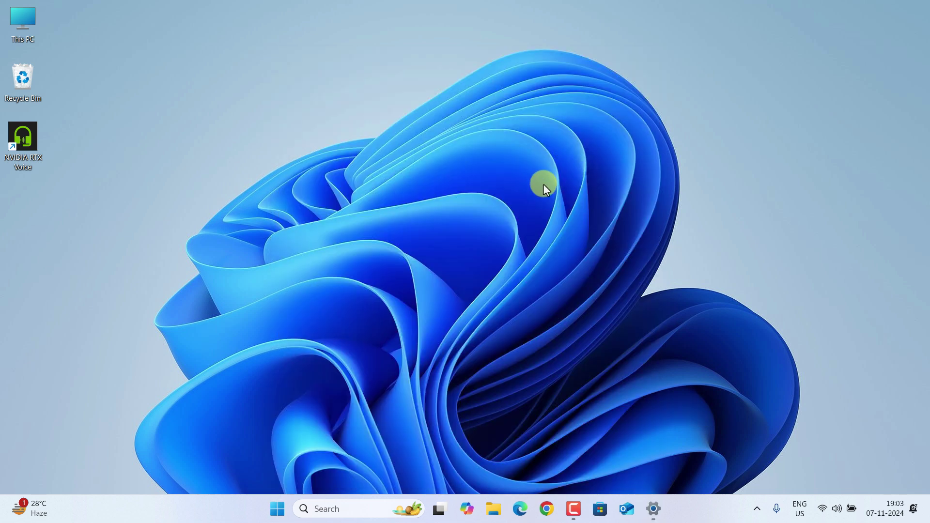
{"action": "left_click", "coordinate": [654, 509]}
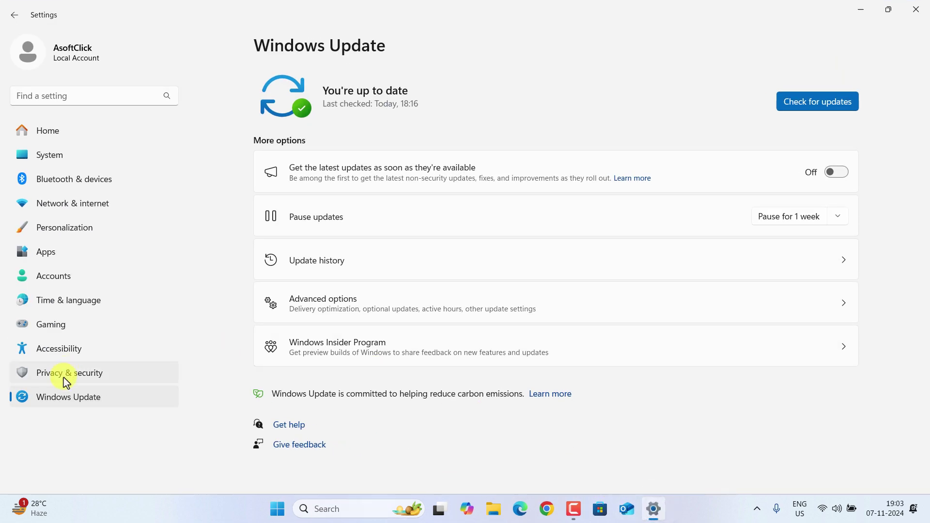
{"action": "left_click", "coordinate": [82, 398]}
{"action": "left_click", "coordinate": [824, 101]}
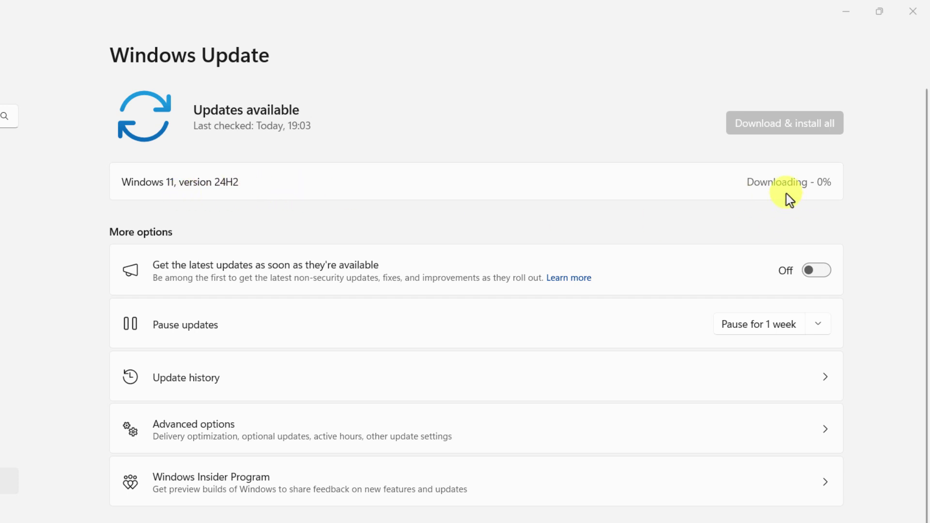
{"action": "left_click", "coordinate": [606, 504]}
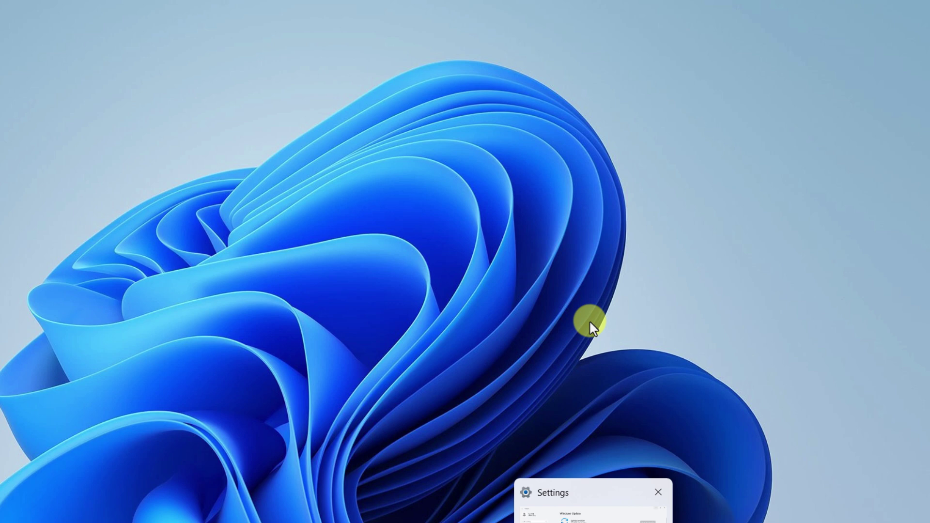